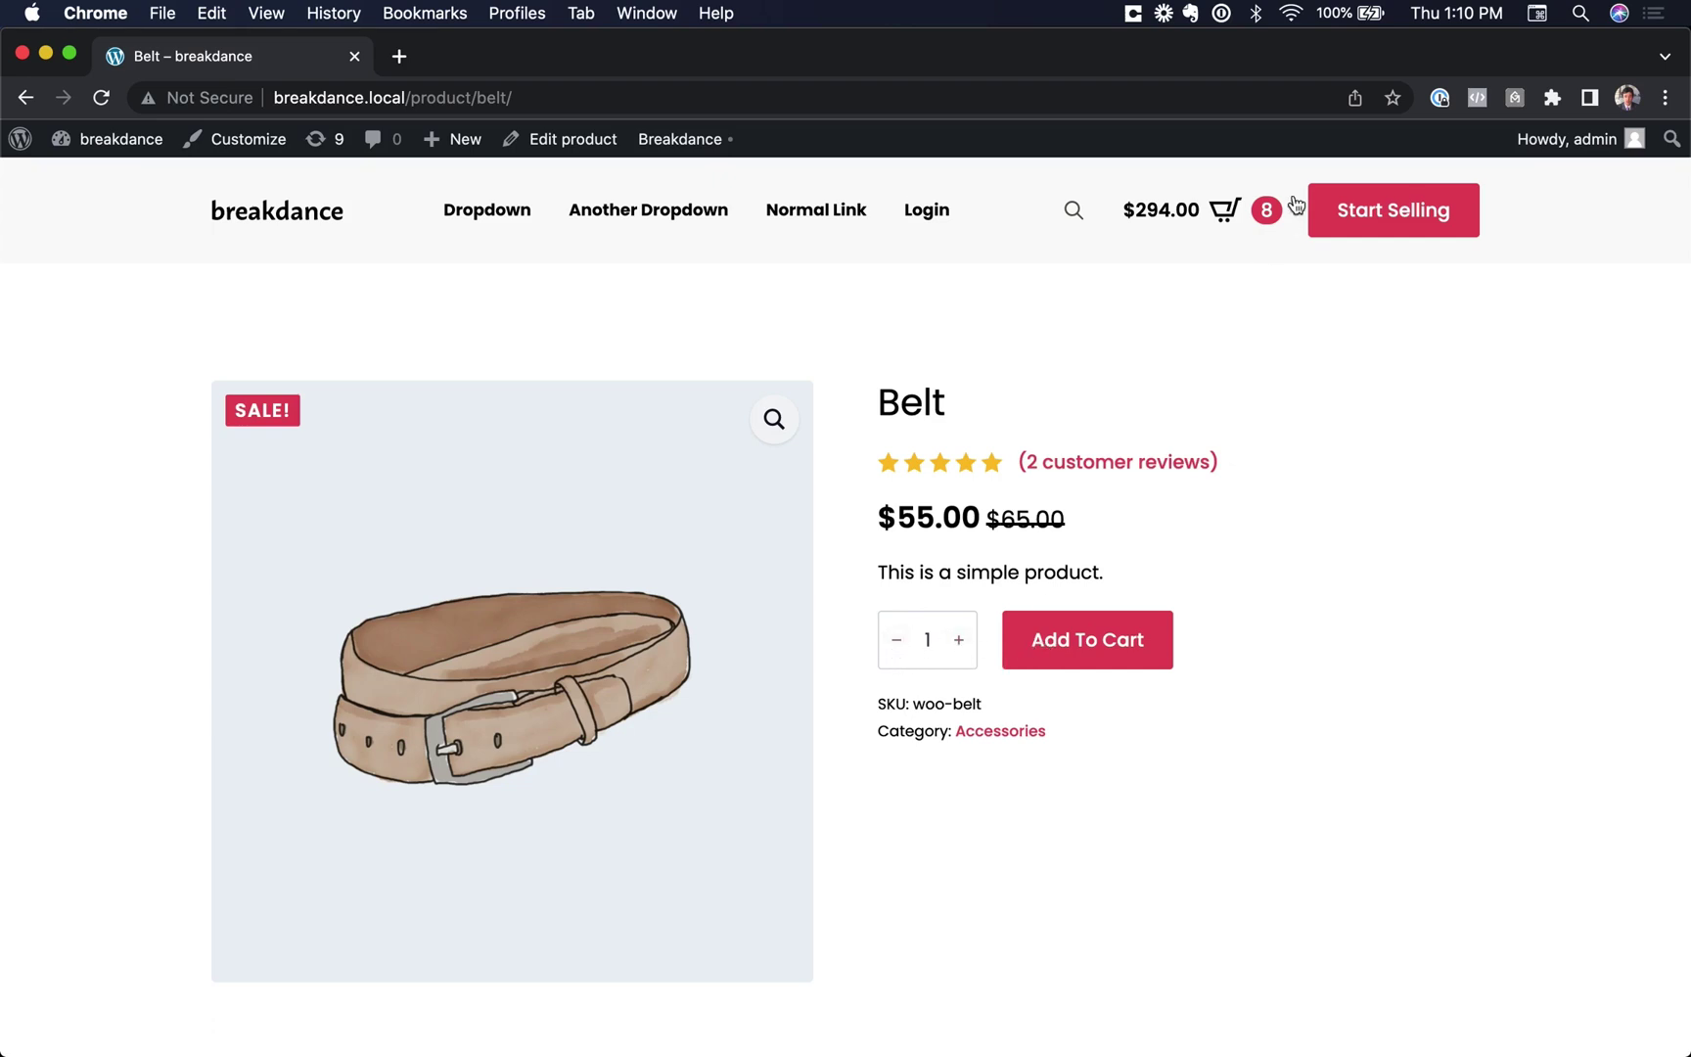
Check the cart's quantity inputs, then open the site-wide Breakdance global style settings
click(1239, 212)
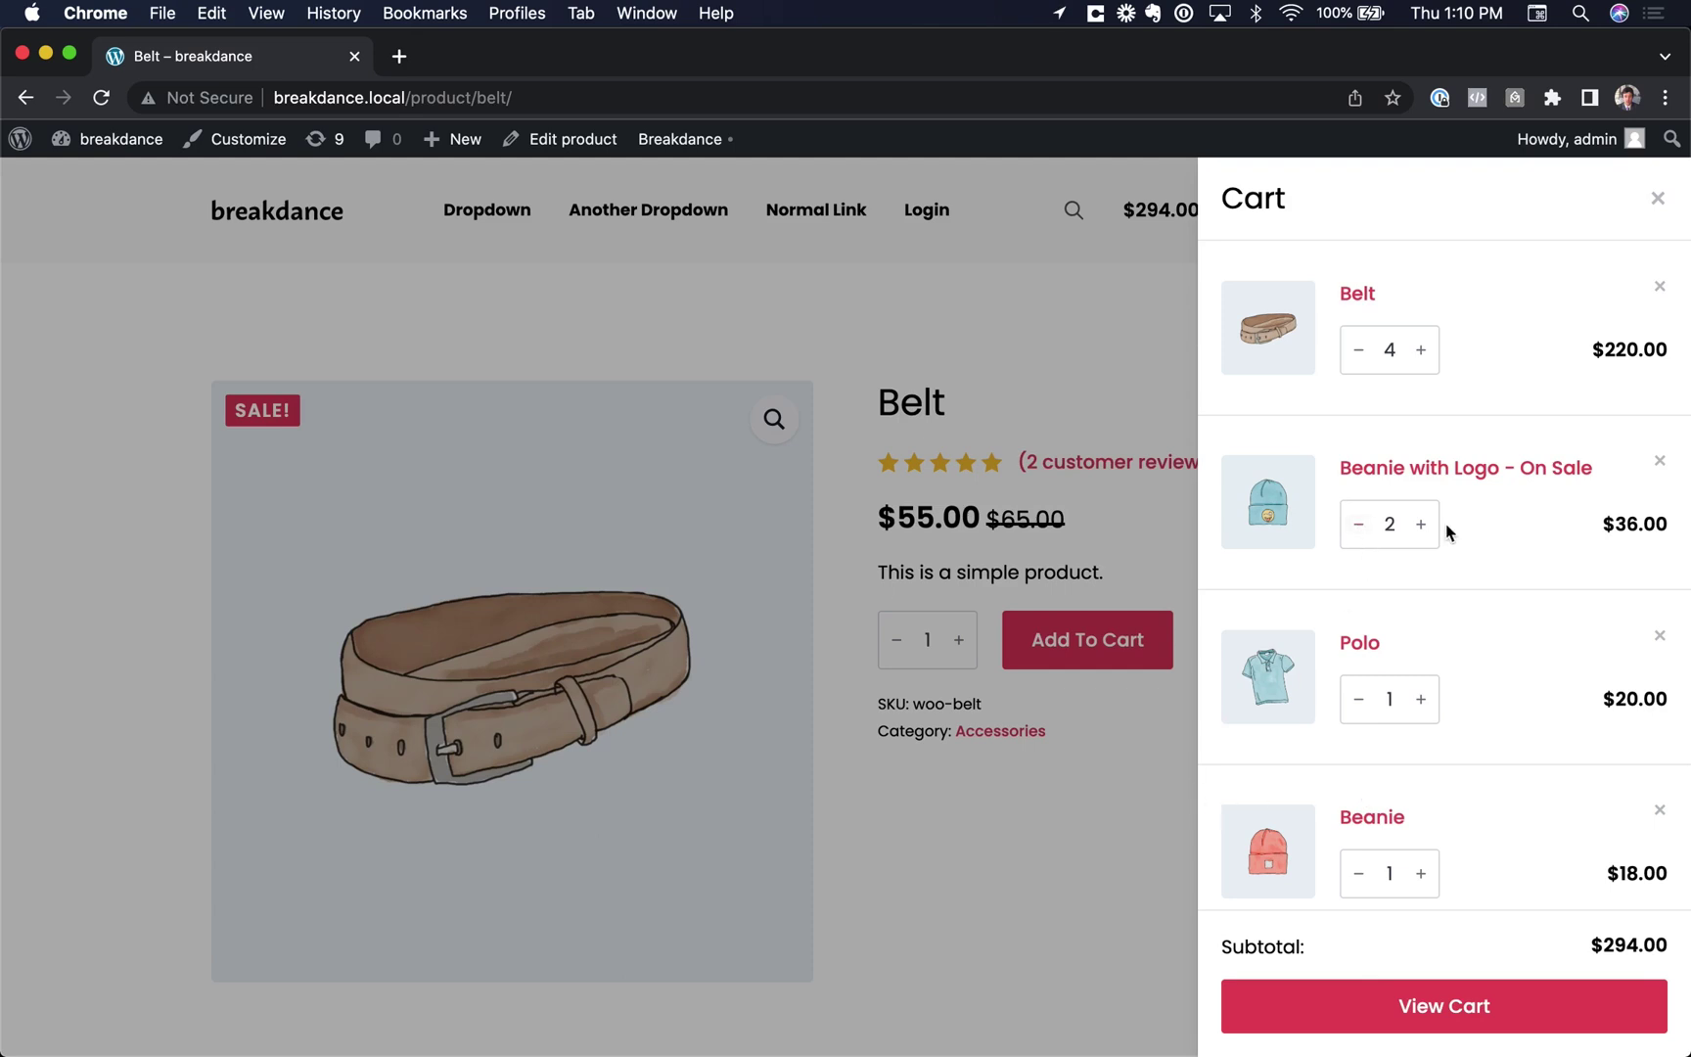
click(930, 397)
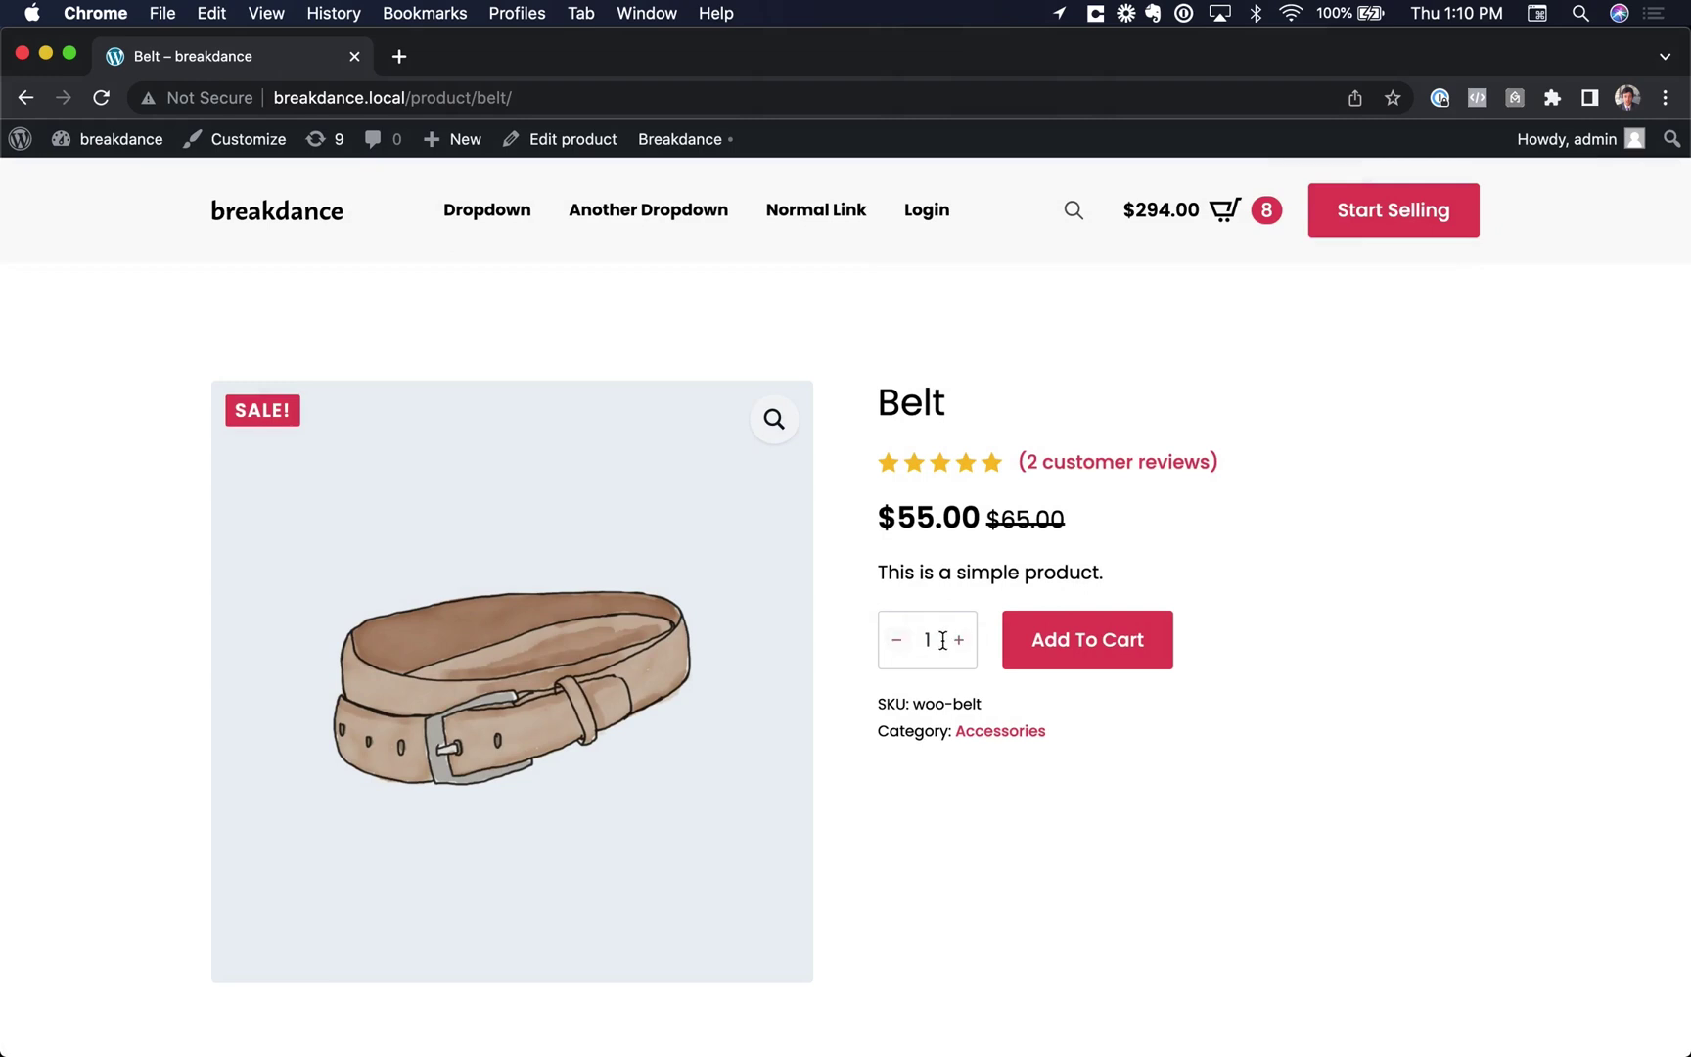
mouse_move(694, 137)
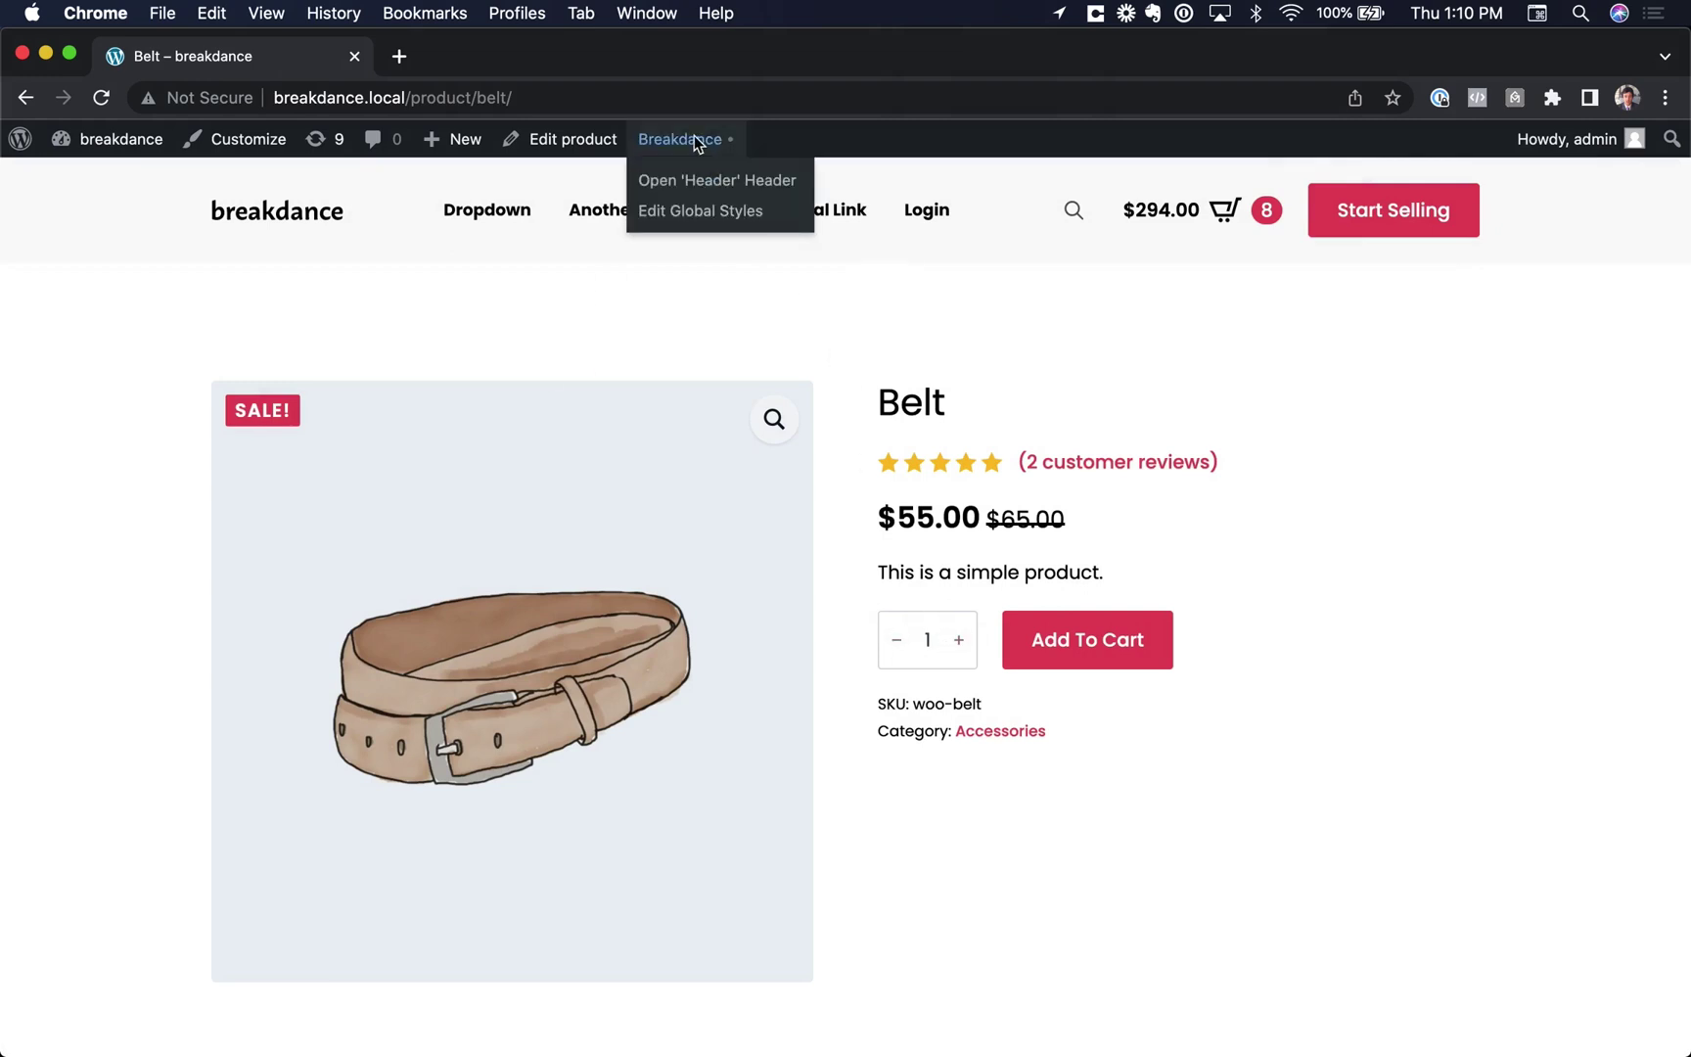
click(709, 211)
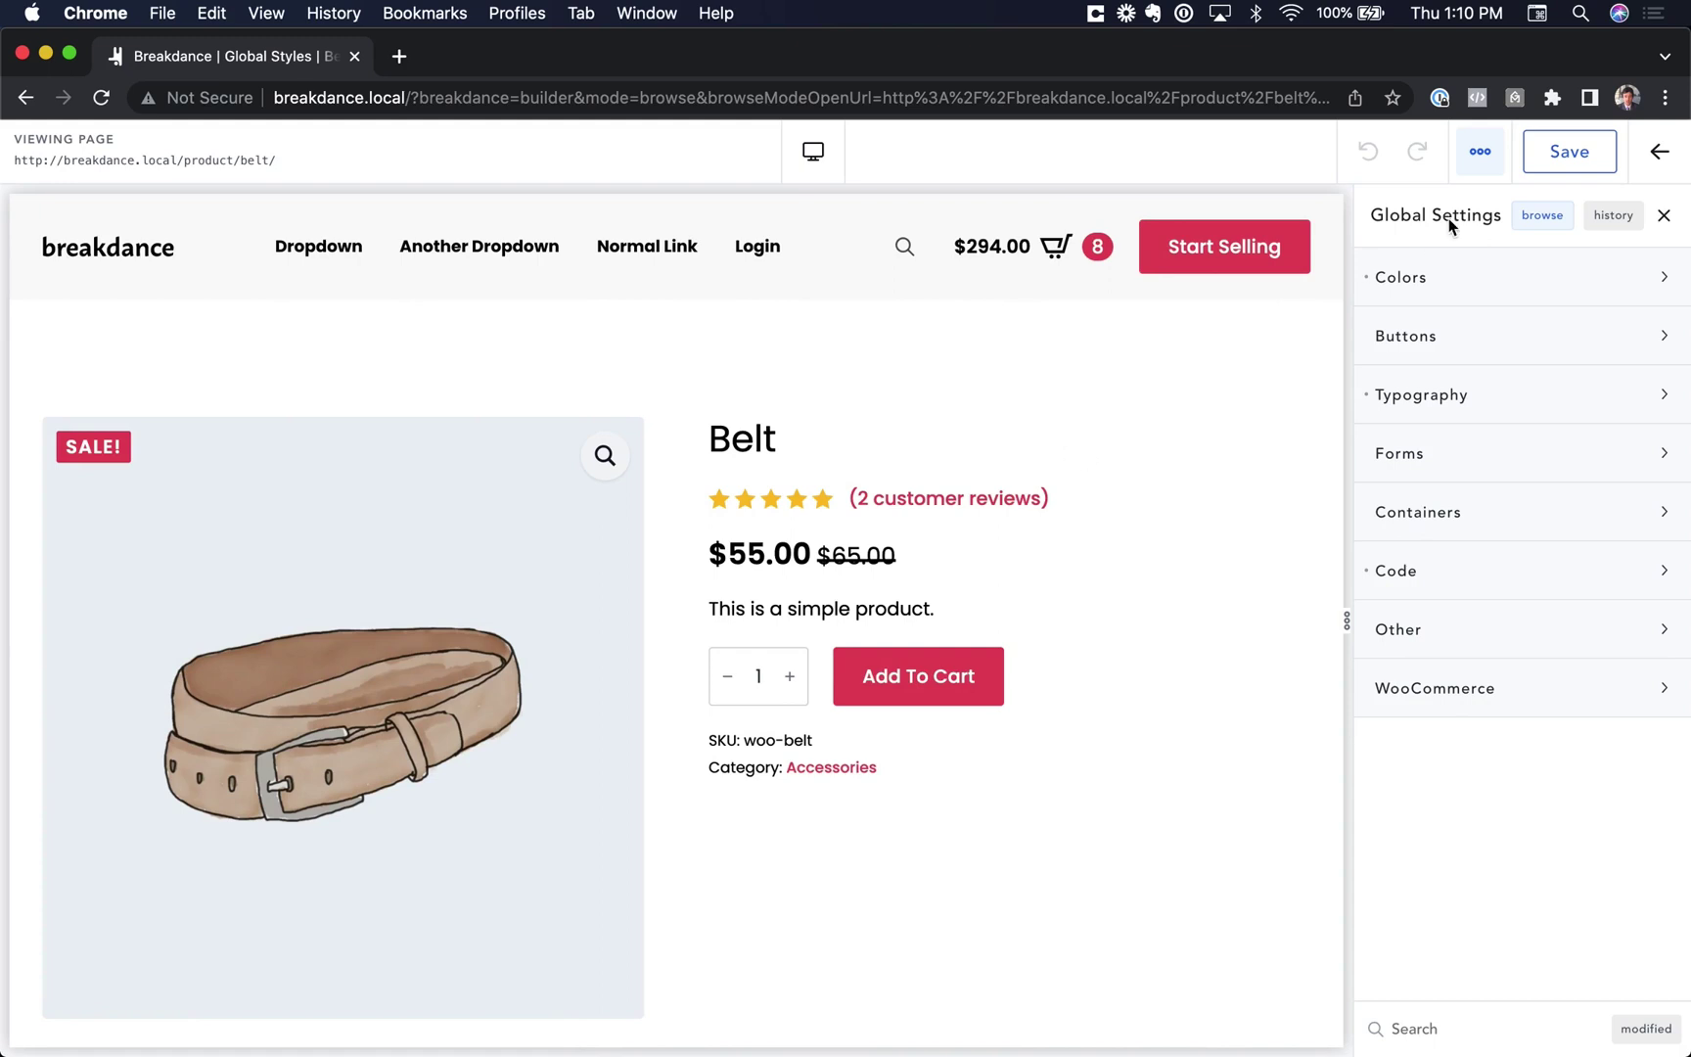
Browse WooCommerce > Forms > Fields > Advanced > Quantity Input, then expand the general Buttons styles
click(1558, 698)
scroll(1556, 701, down, 1)
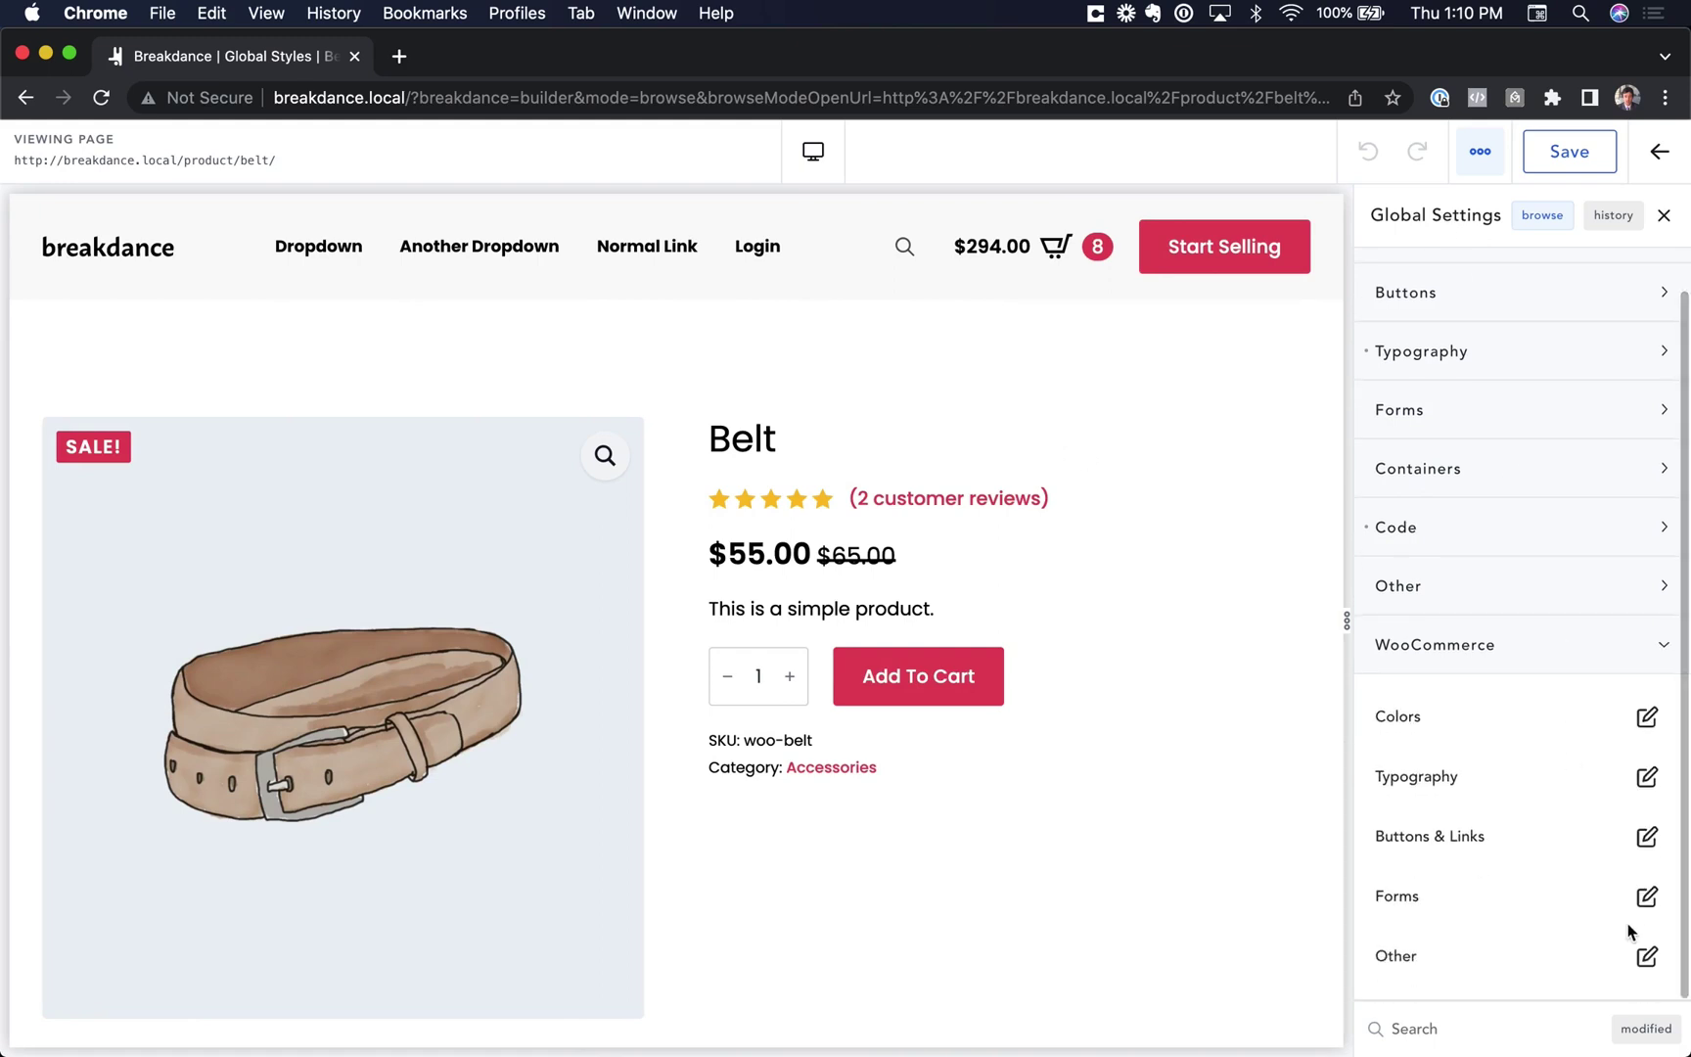
click(1648, 897)
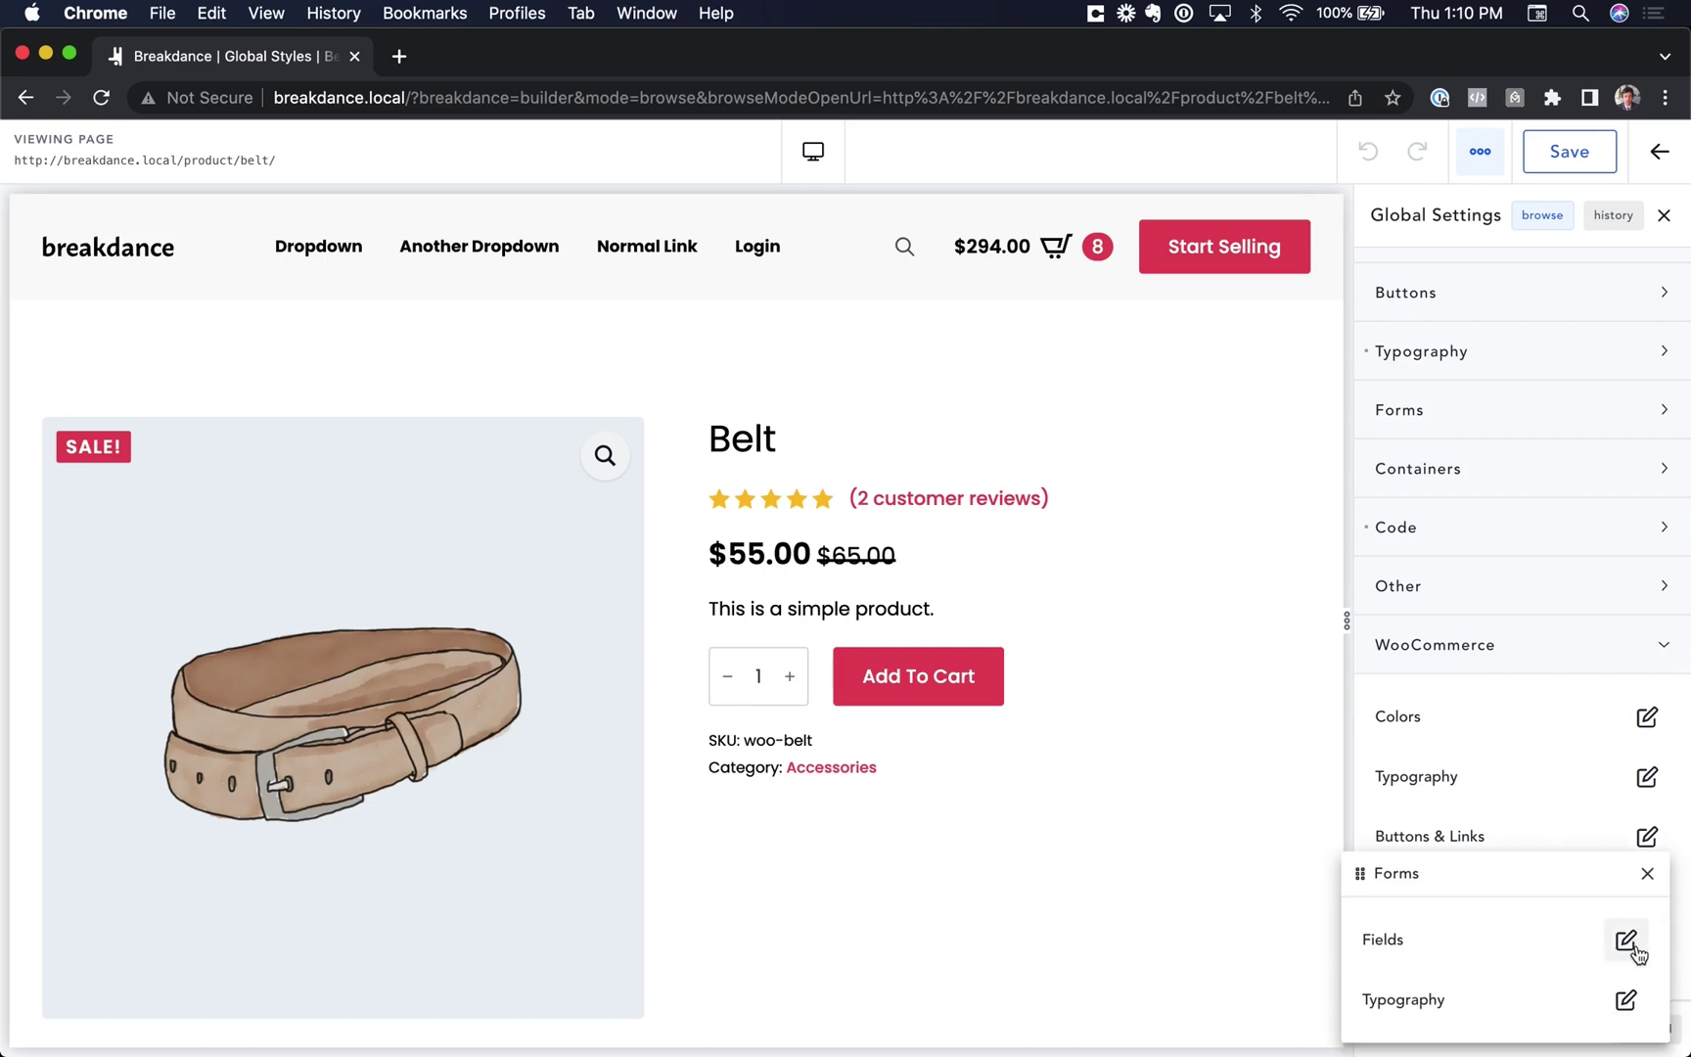
click(1627, 941)
scroll(1635, 964, down, 1)
click(1632, 999)
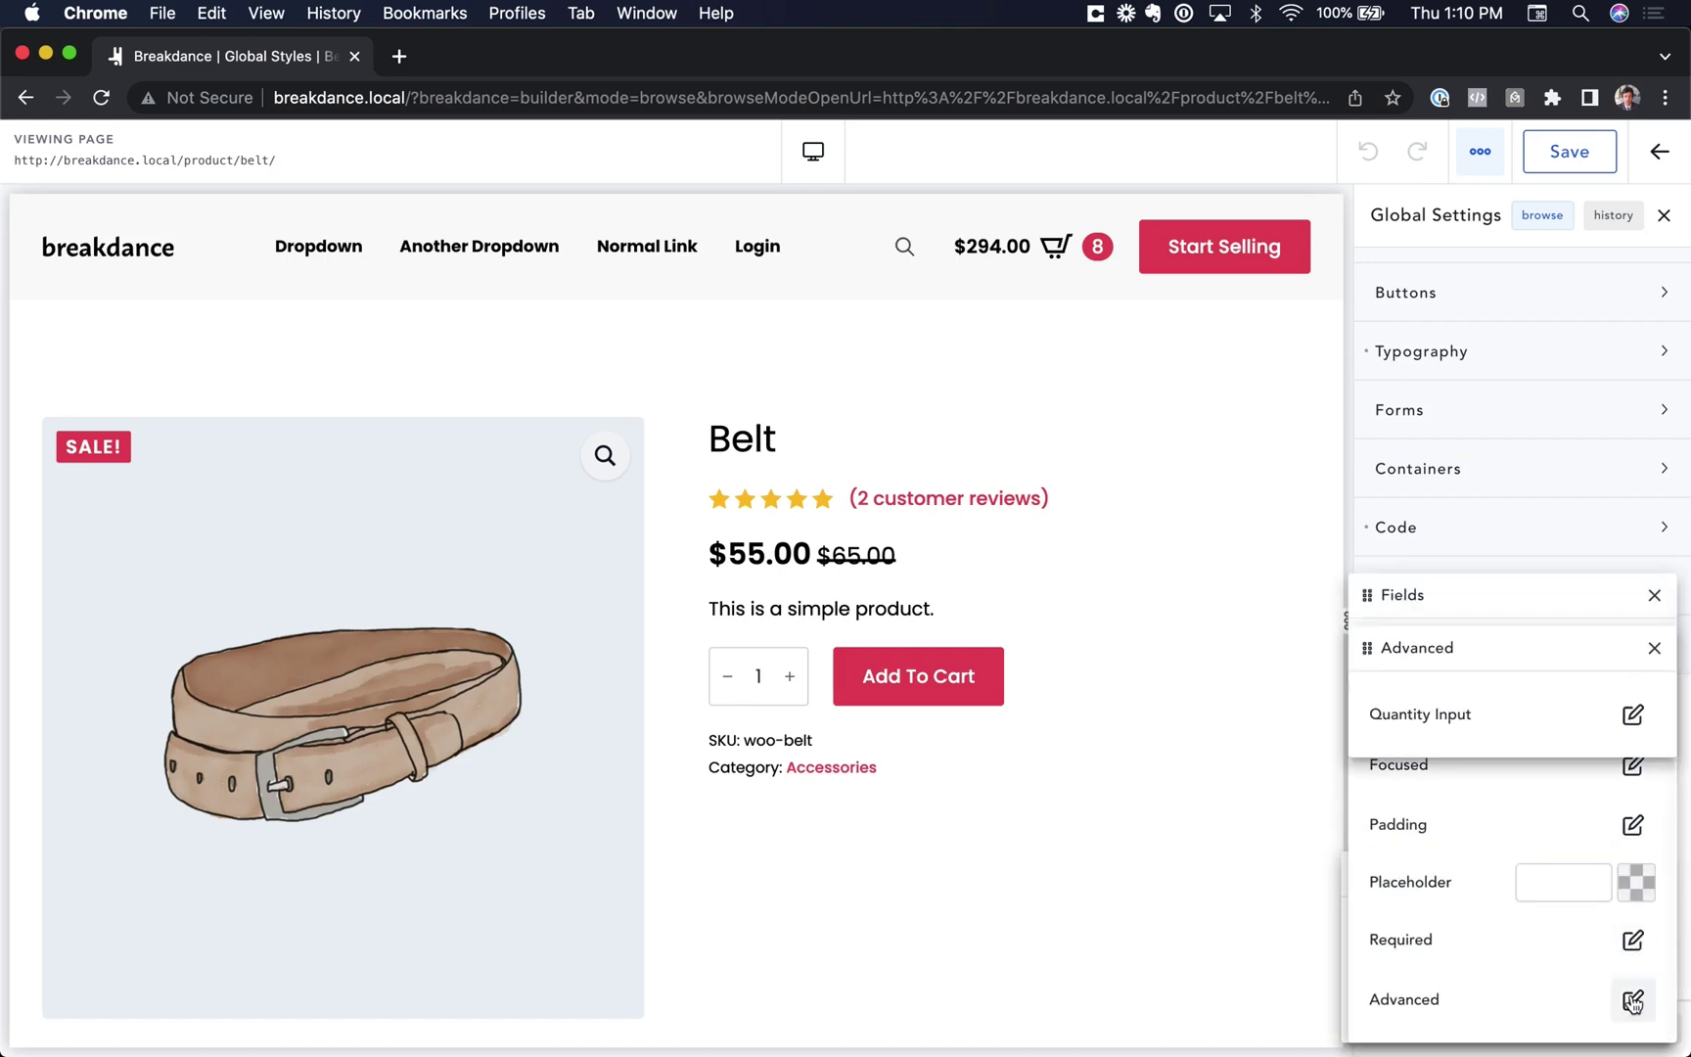
click(1632, 715)
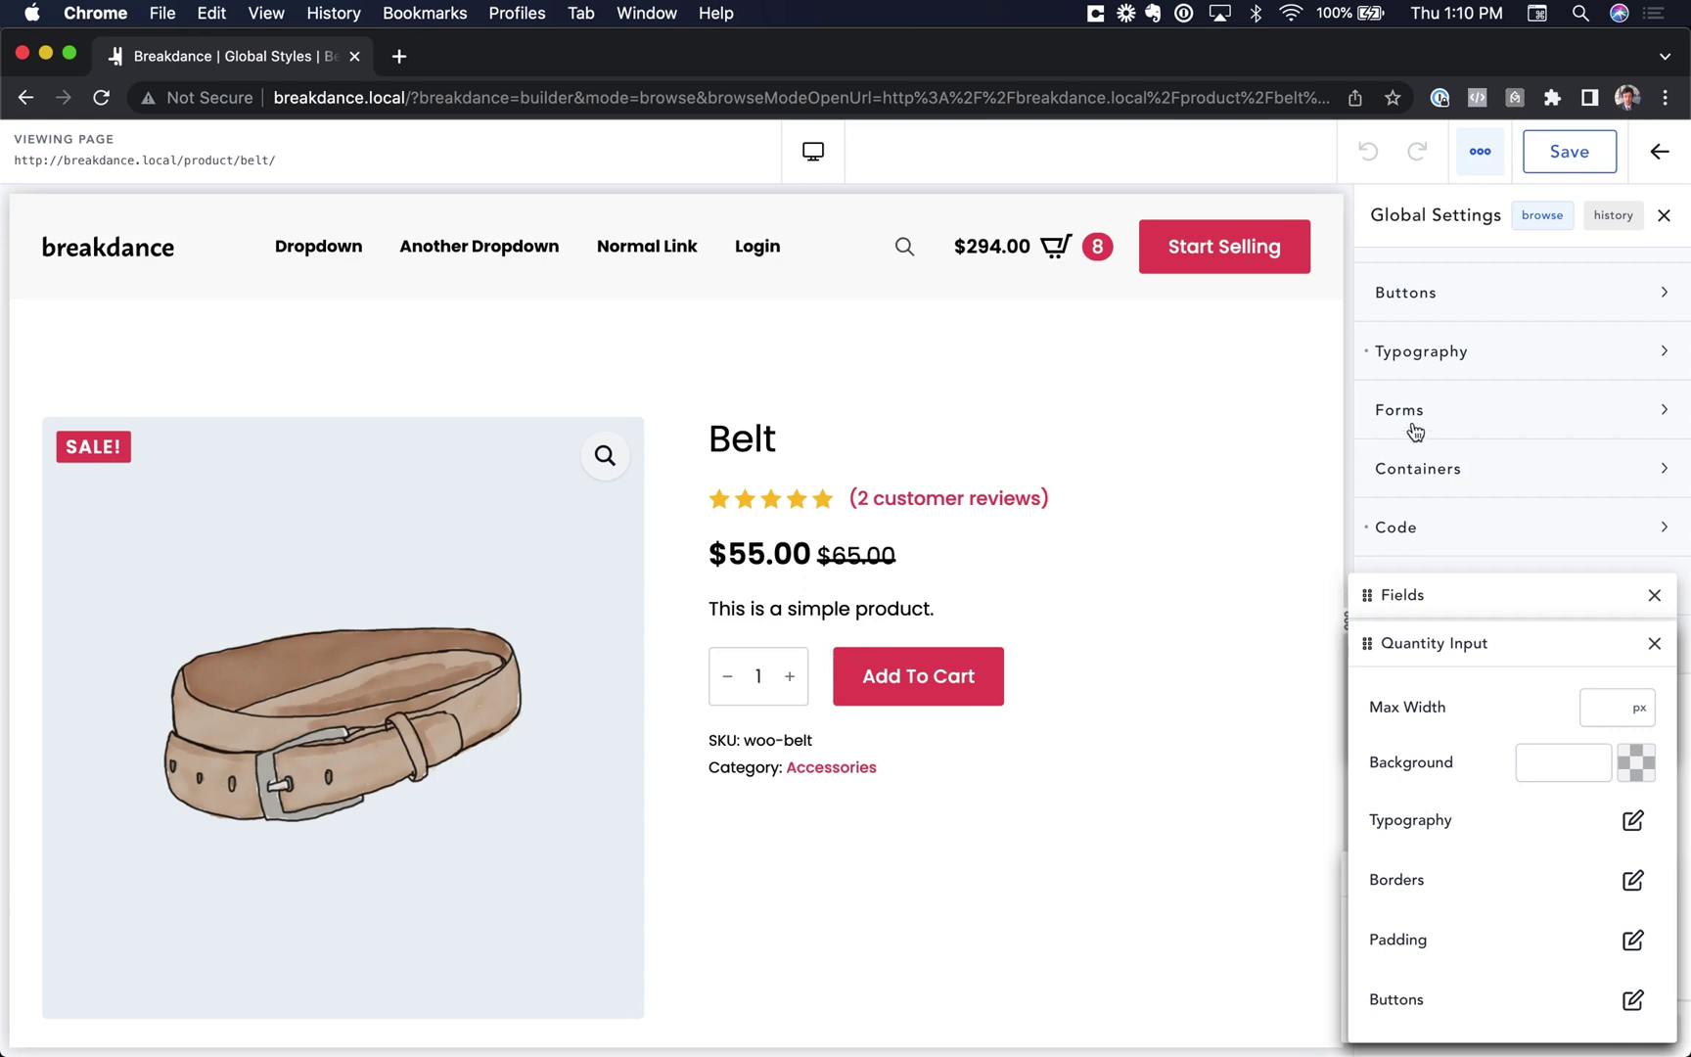
click(1494, 314)
Set Corners to Square on both the Primary and Secondary global buttons
scroll(1527, 352, up, 1)
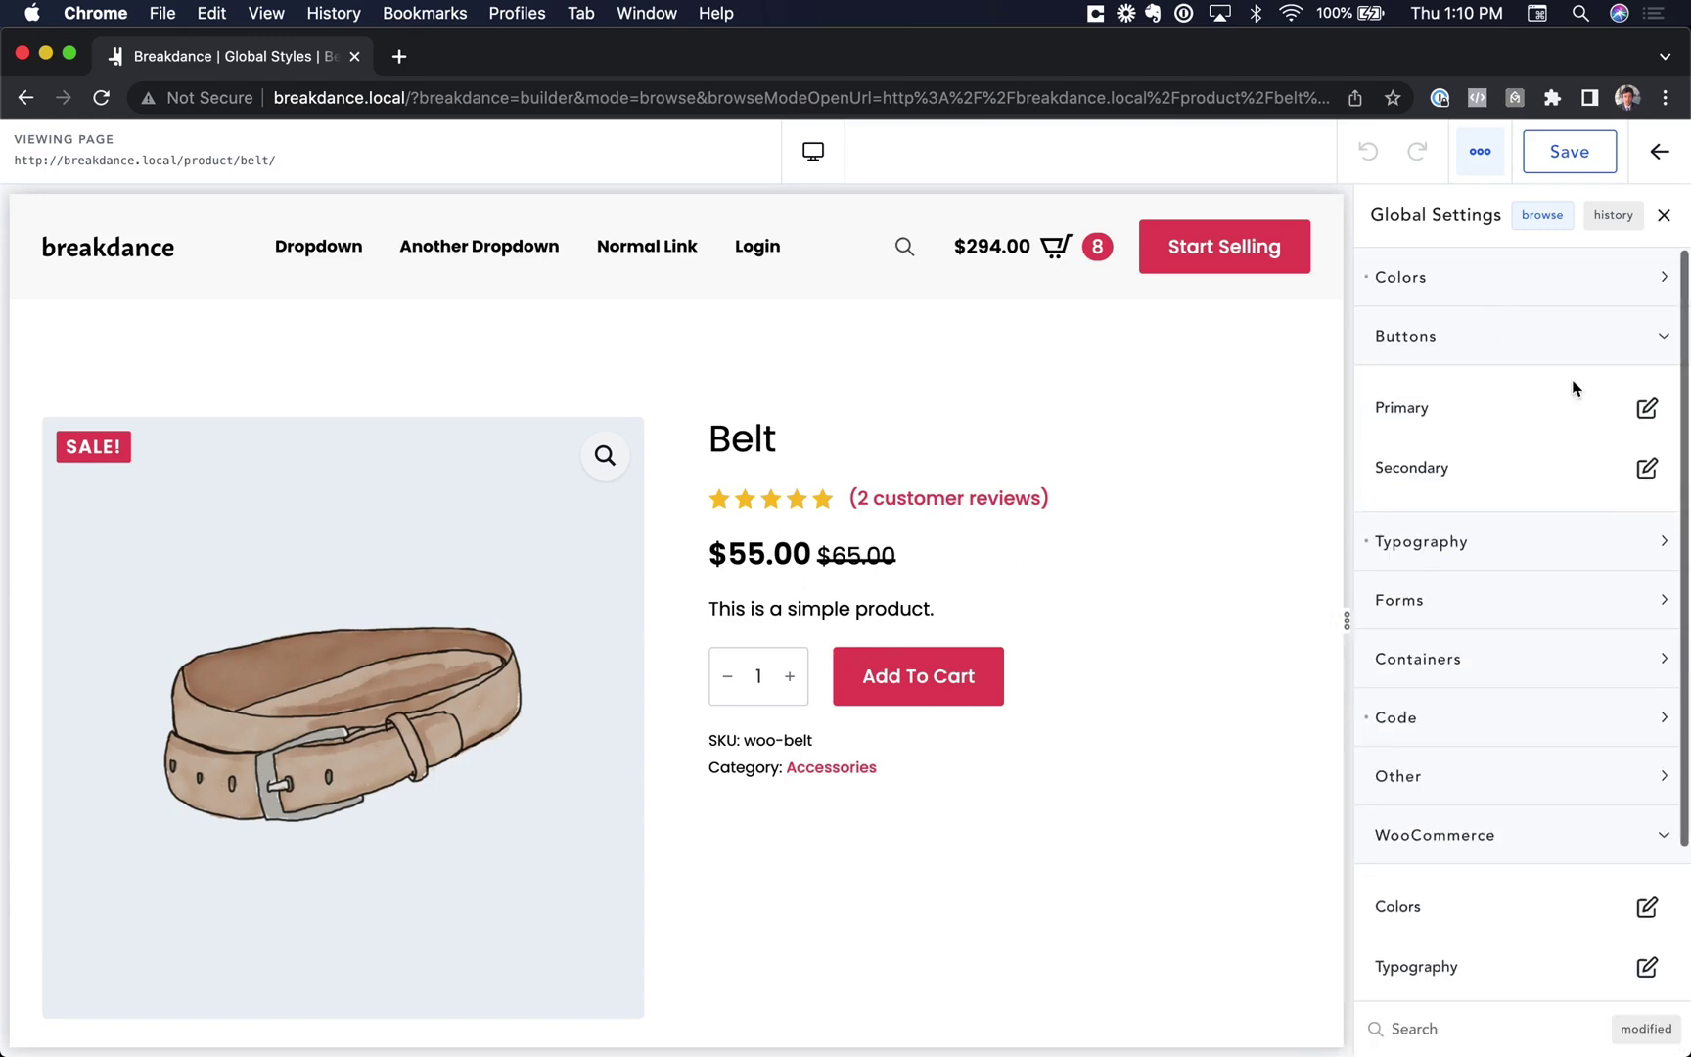
click(1646, 406)
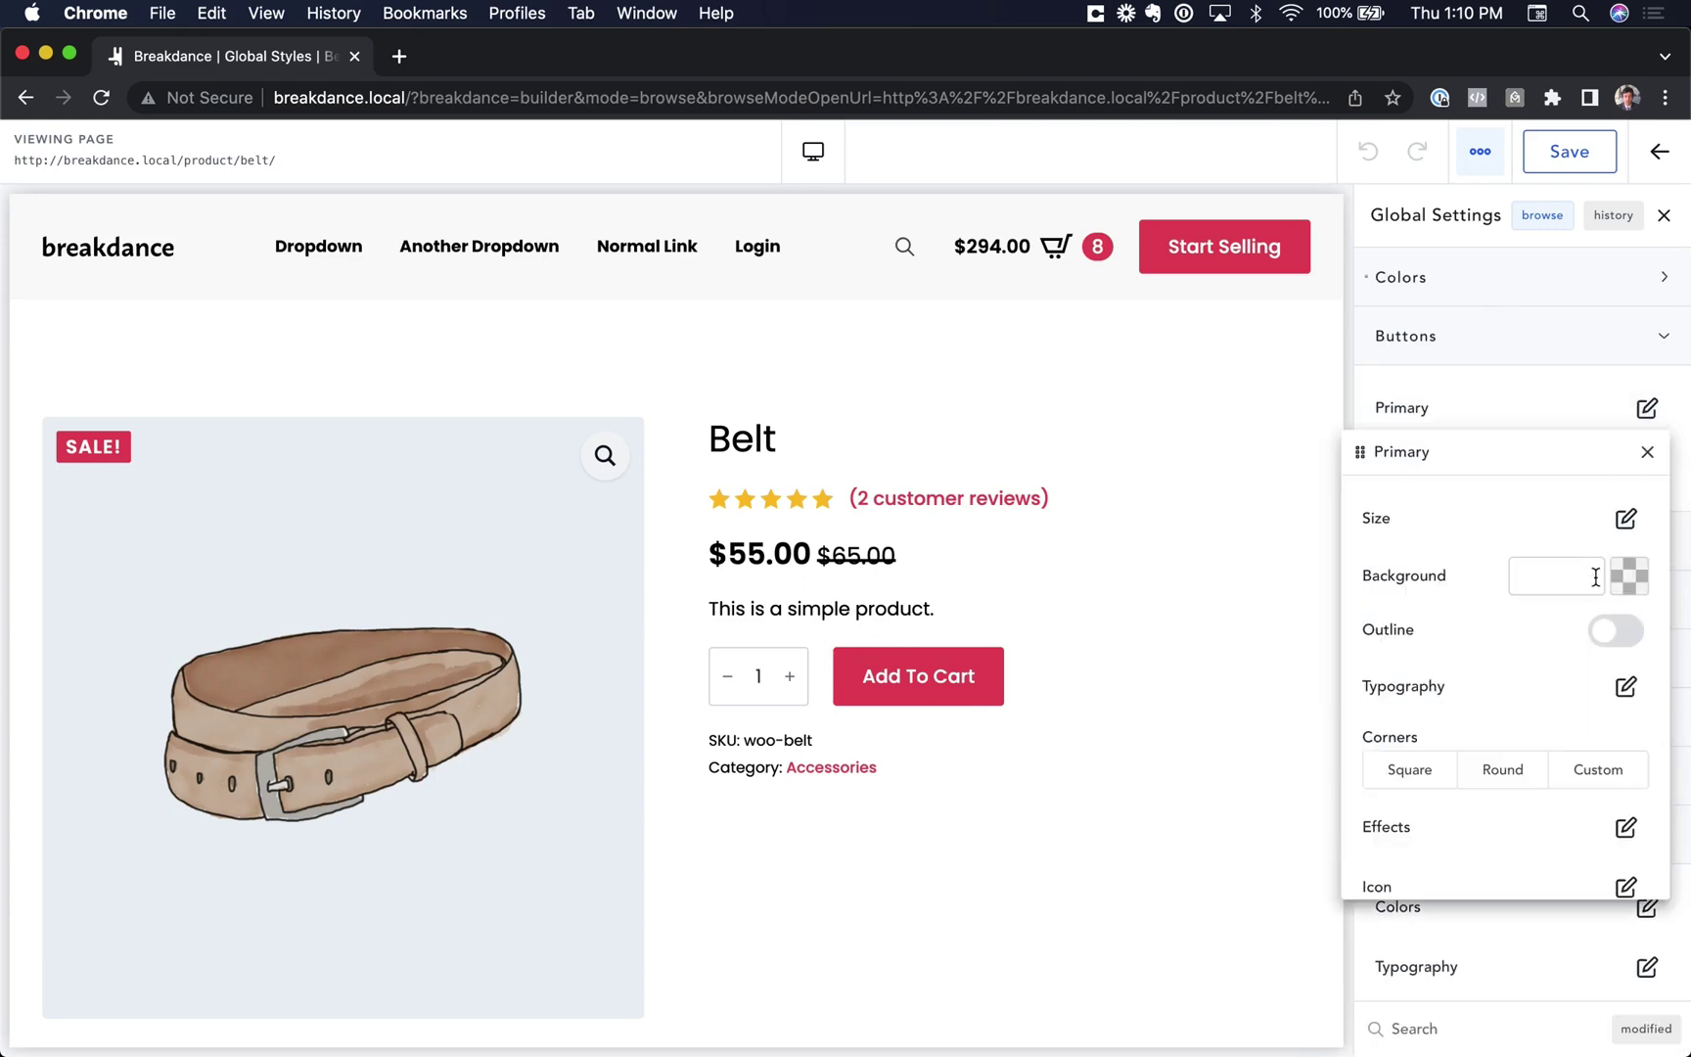
scroll(1564, 660, down, 1)
click(1411, 742)
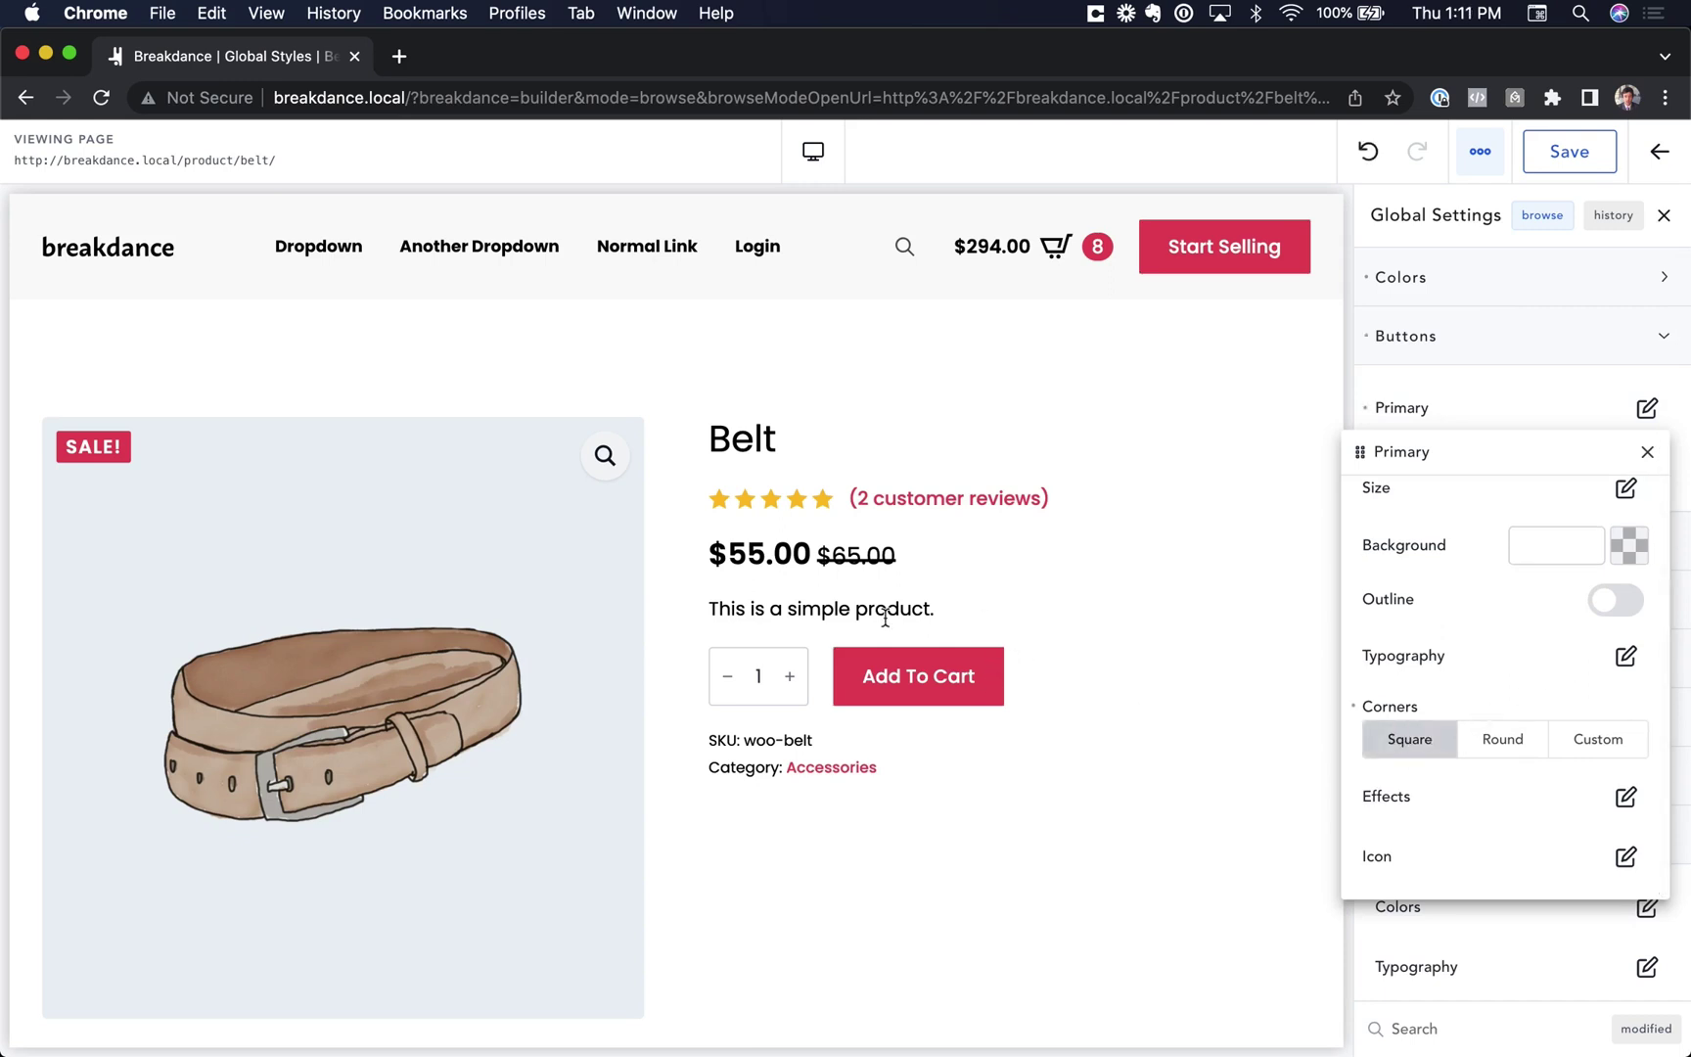
click(1475, 401)
click(1647, 468)
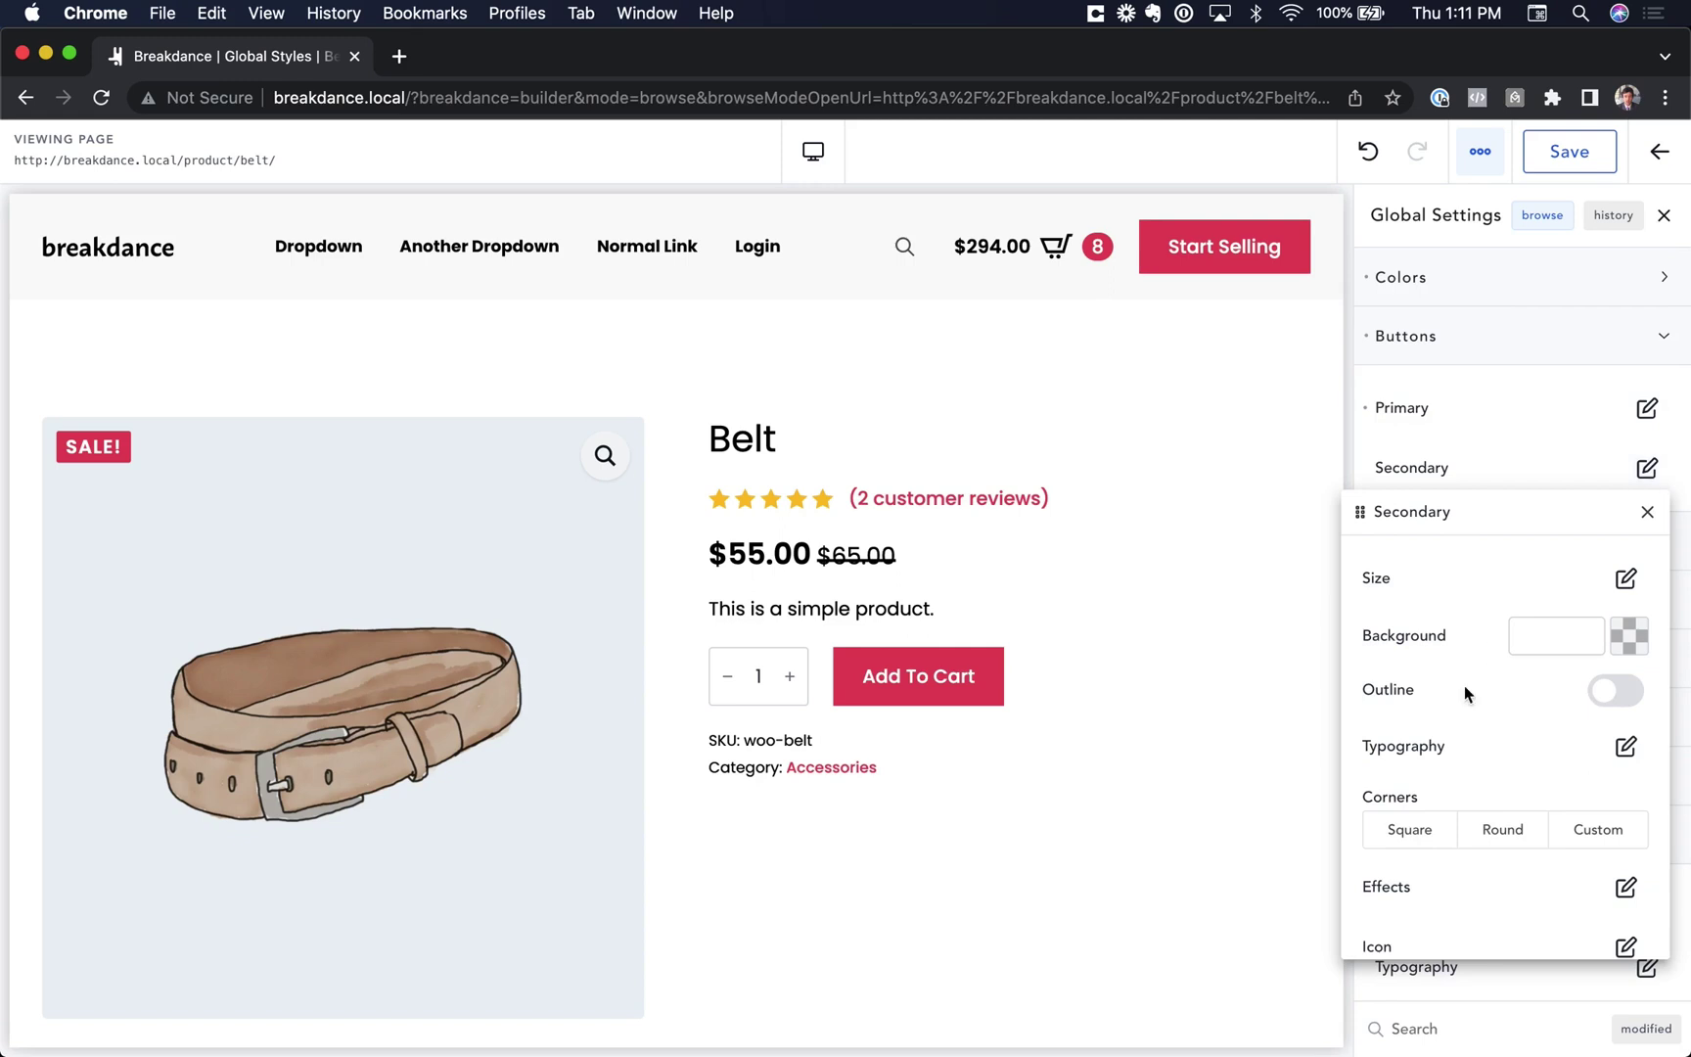
click(1419, 843)
click(1114, 671)
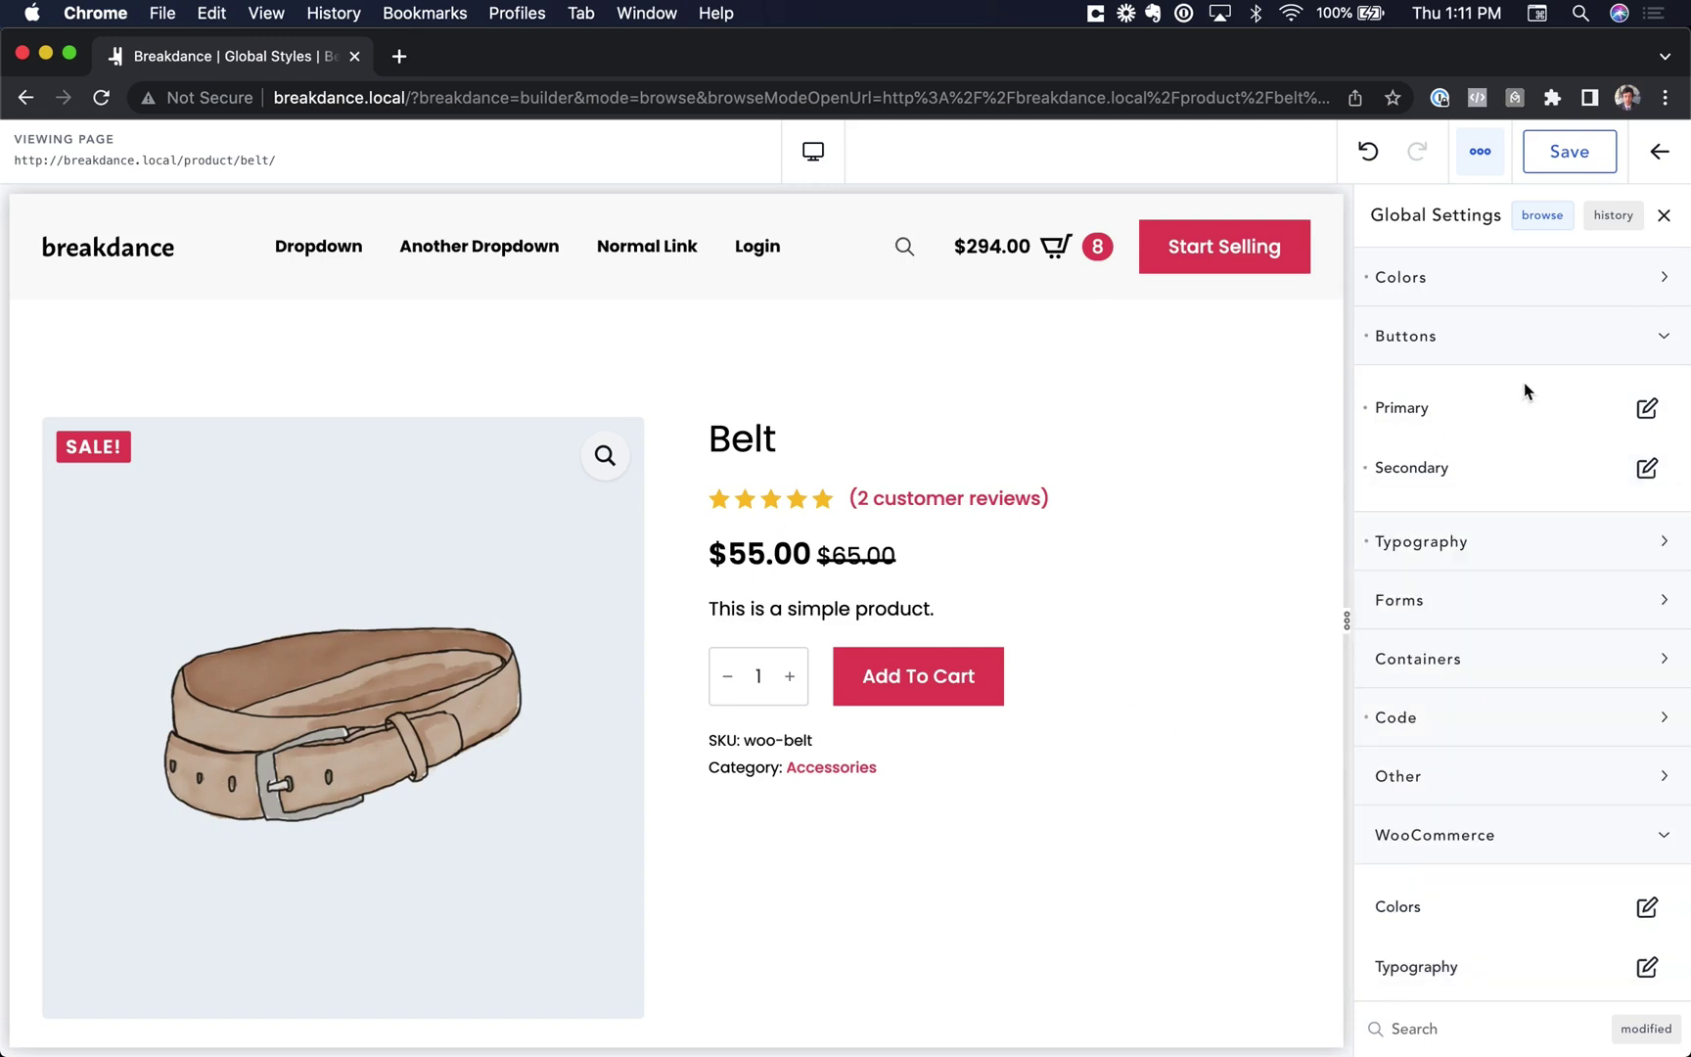
Inspect the Forms > Fields border settings, then collapse Forms
click(1488, 599)
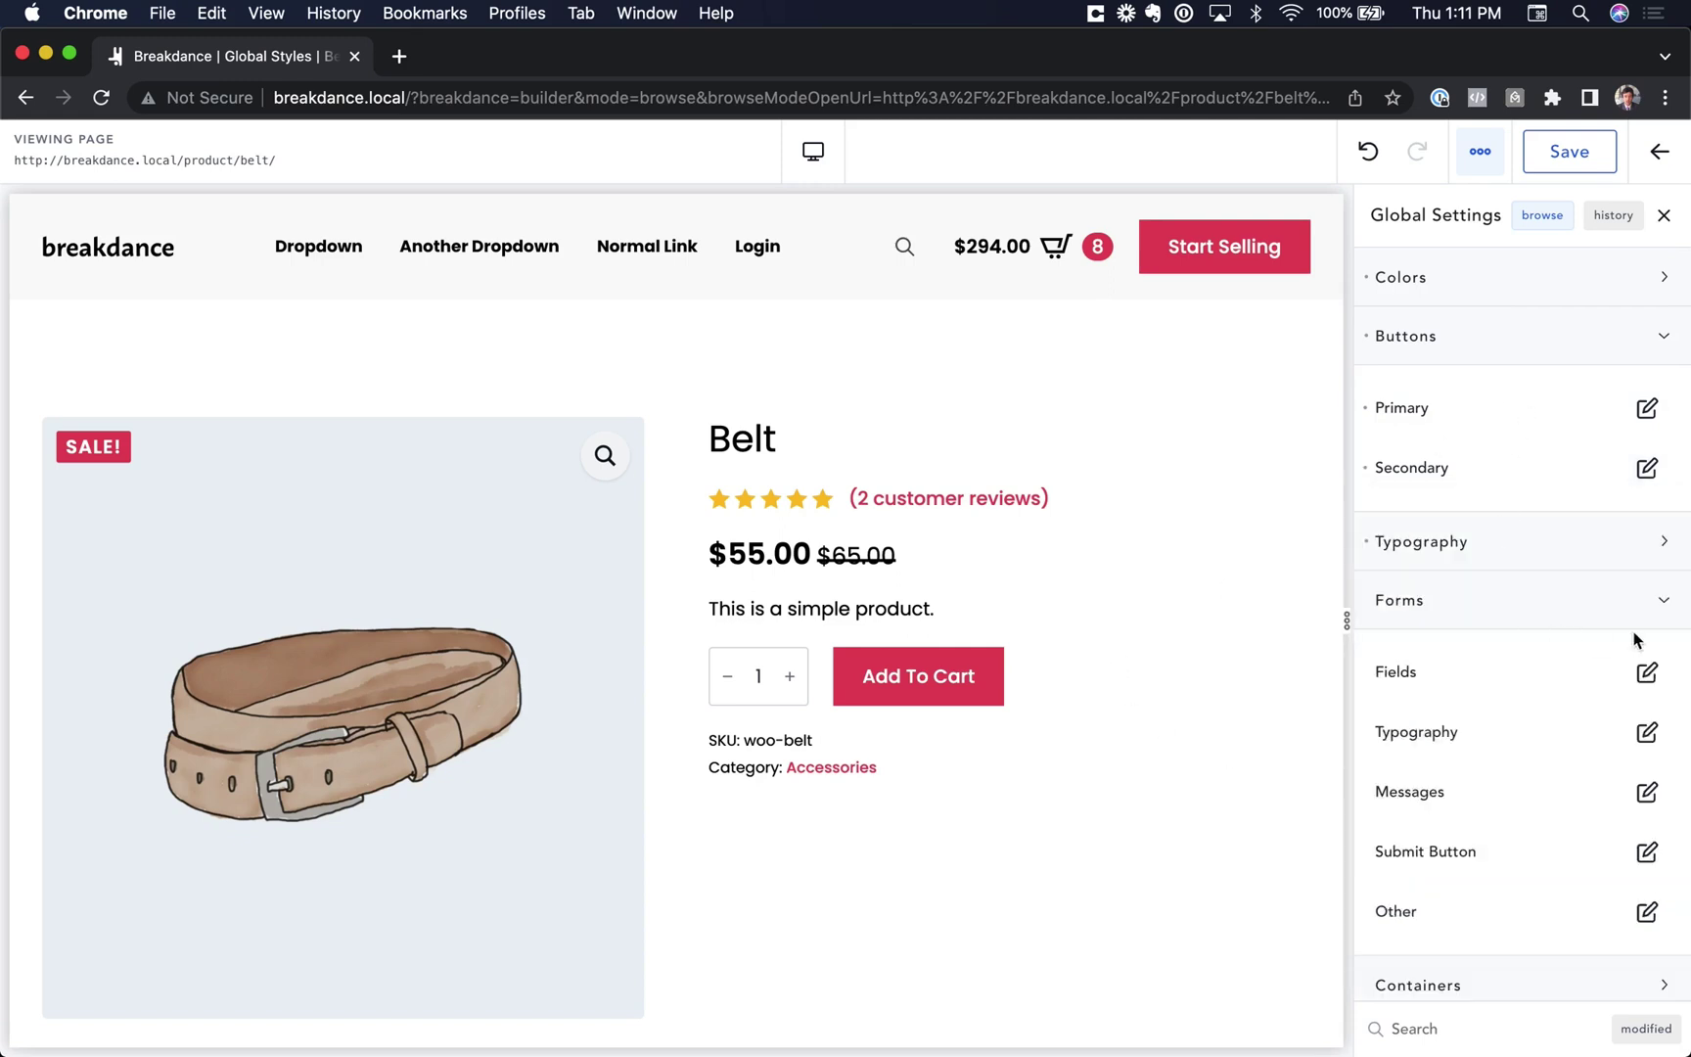
click(1647, 675)
click(1620, 720)
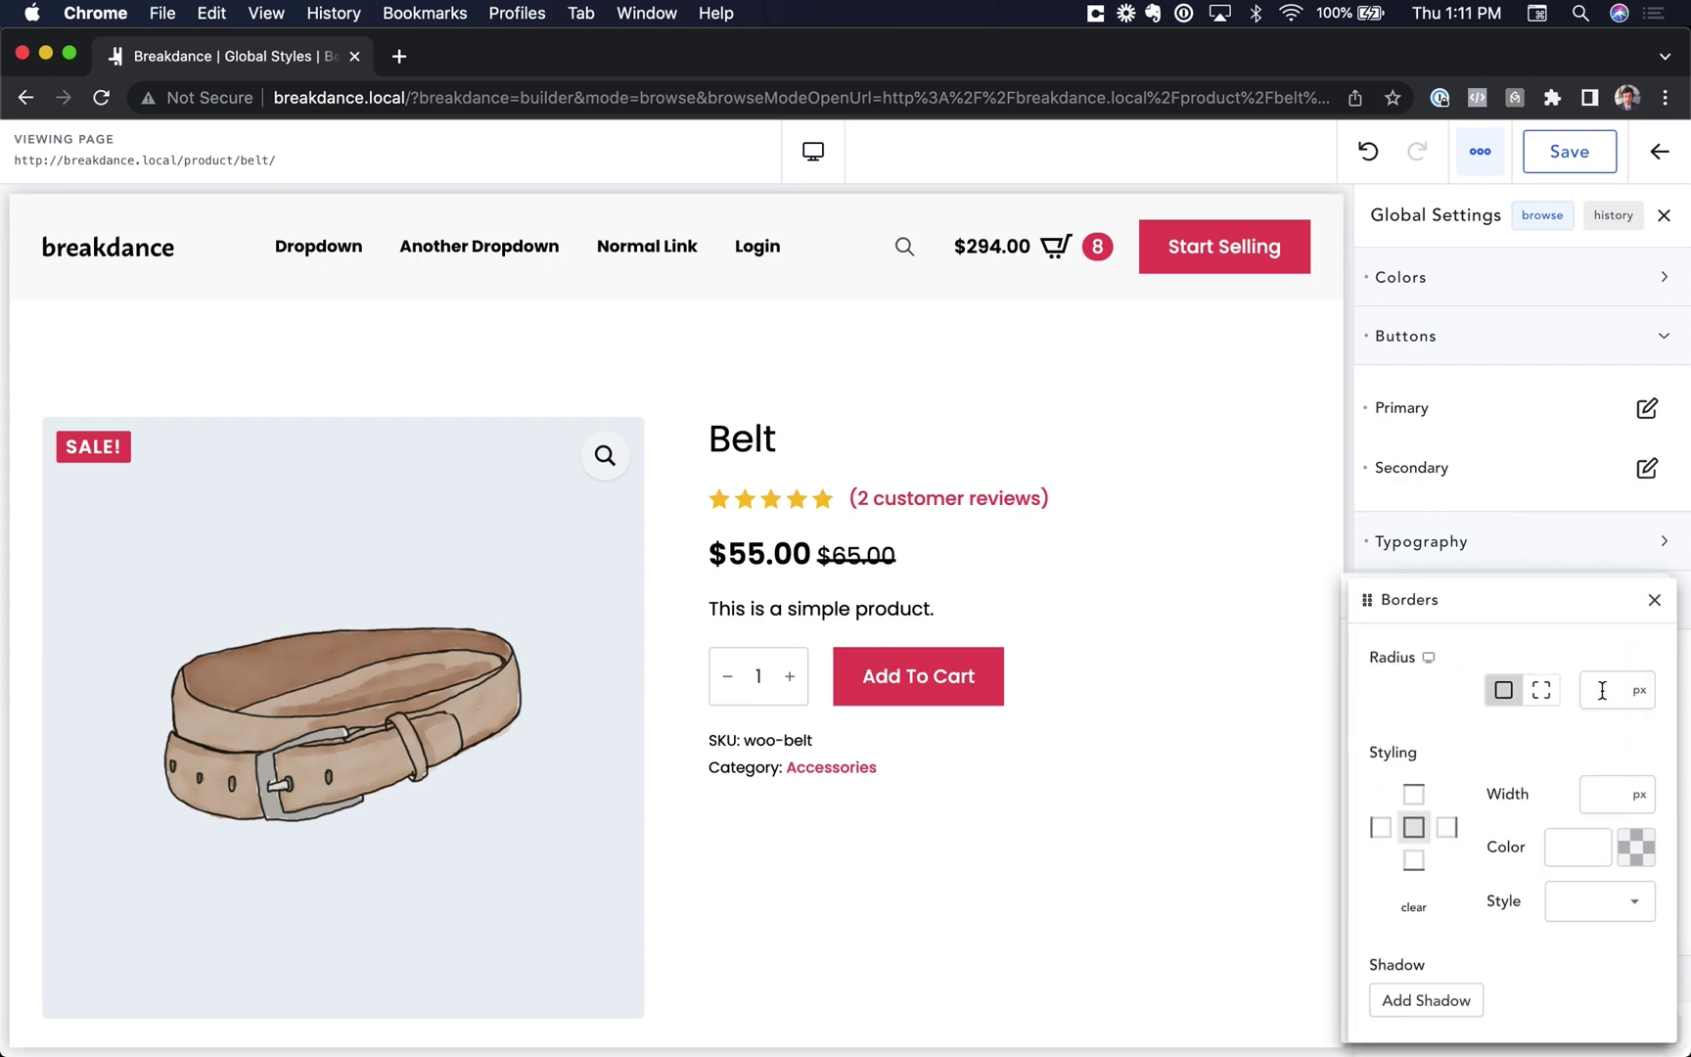
click(1205, 666)
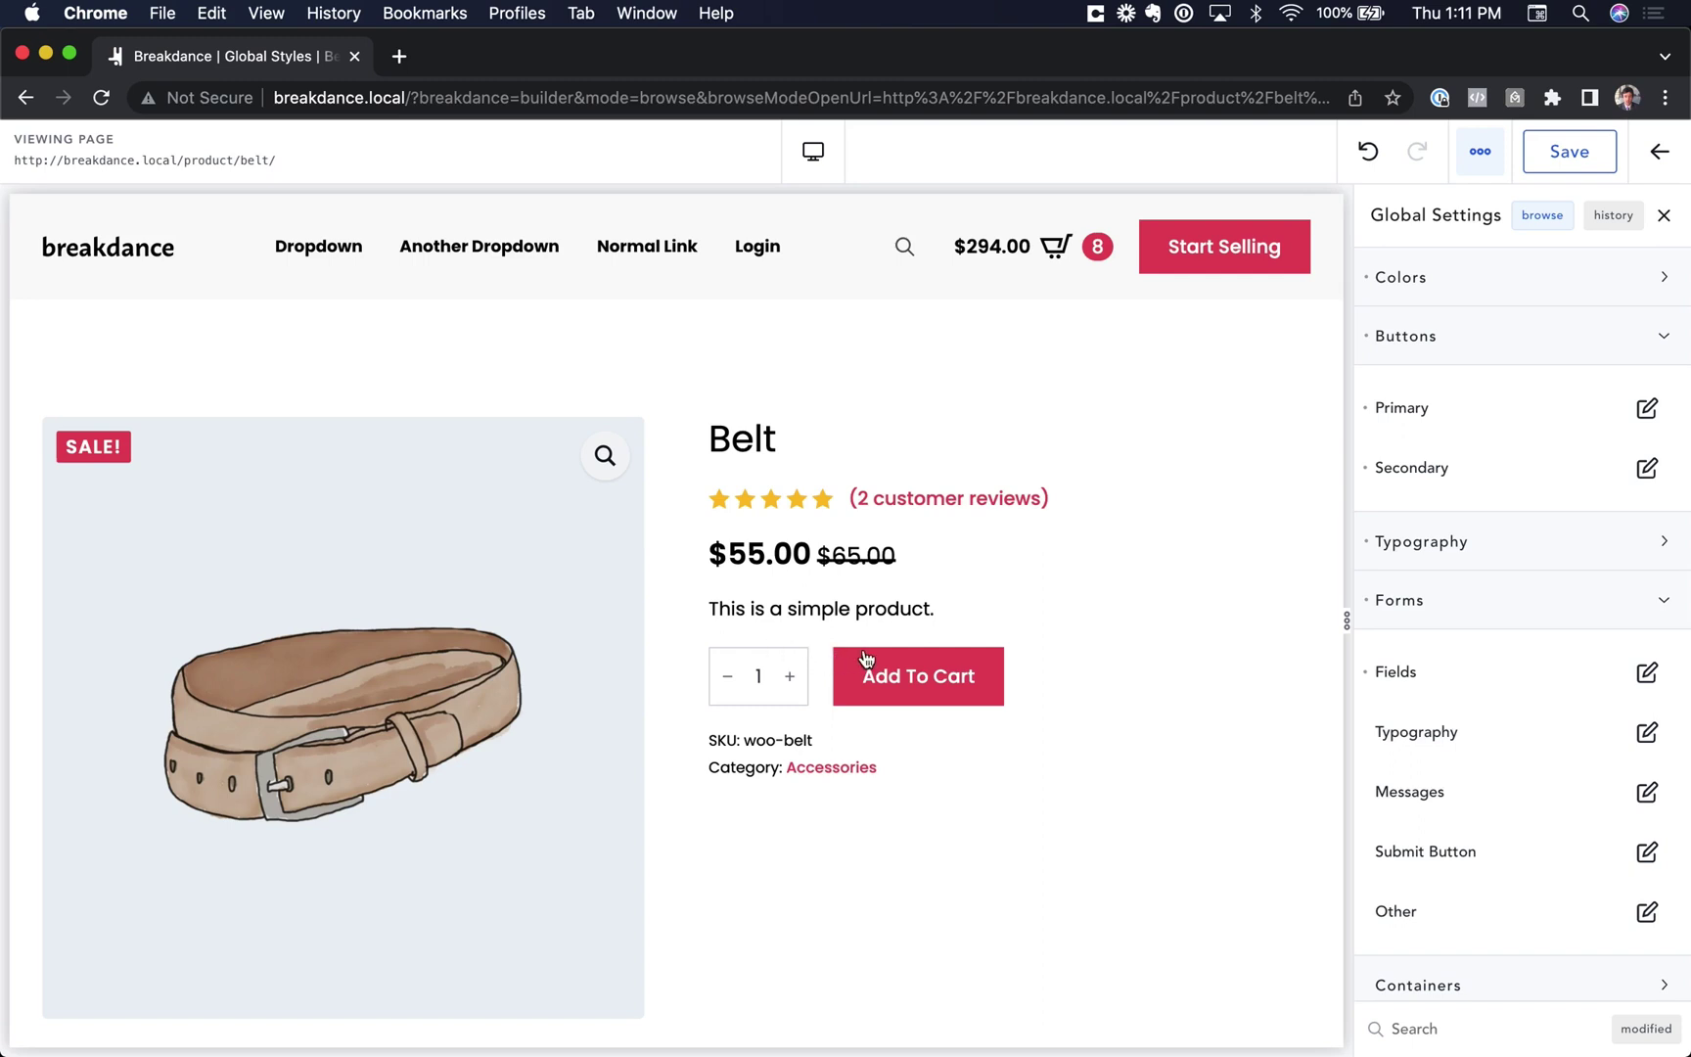
click(1514, 621)
Turn on No Overlap in WooCommerce > Forms > Fields > Advanced > Quantity Input > Buttons
click(1551, 354)
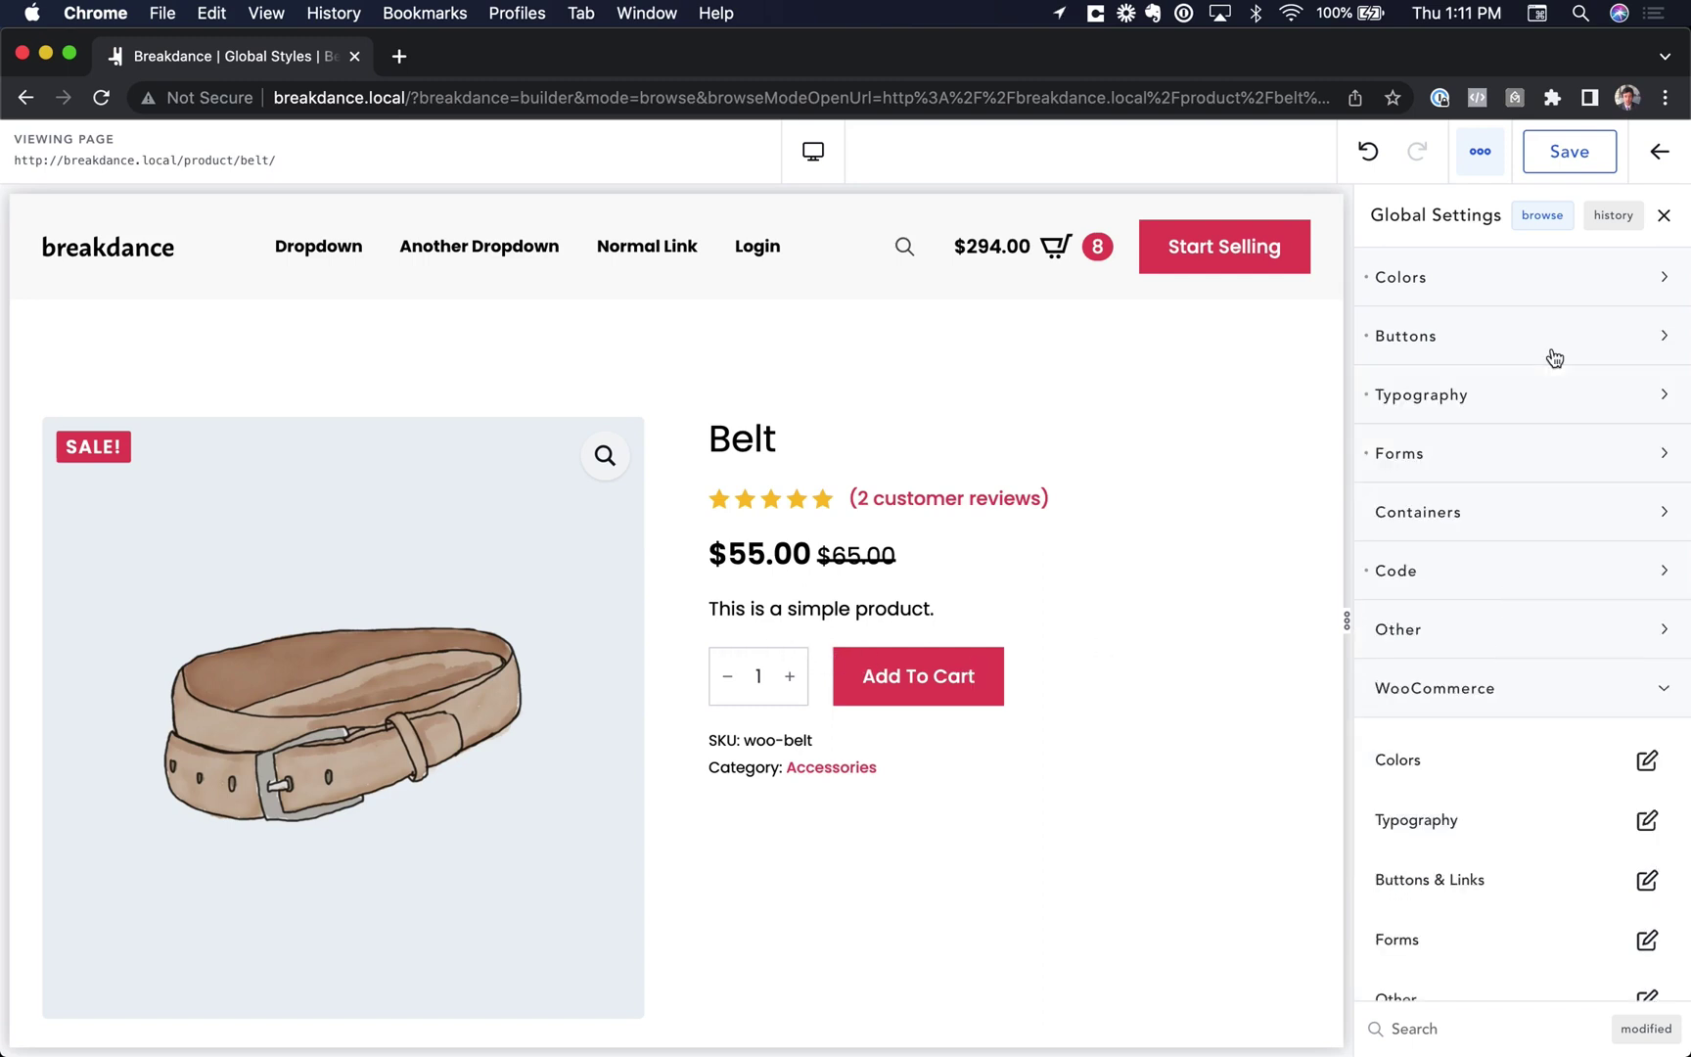
scroll(1502, 736, down, 2)
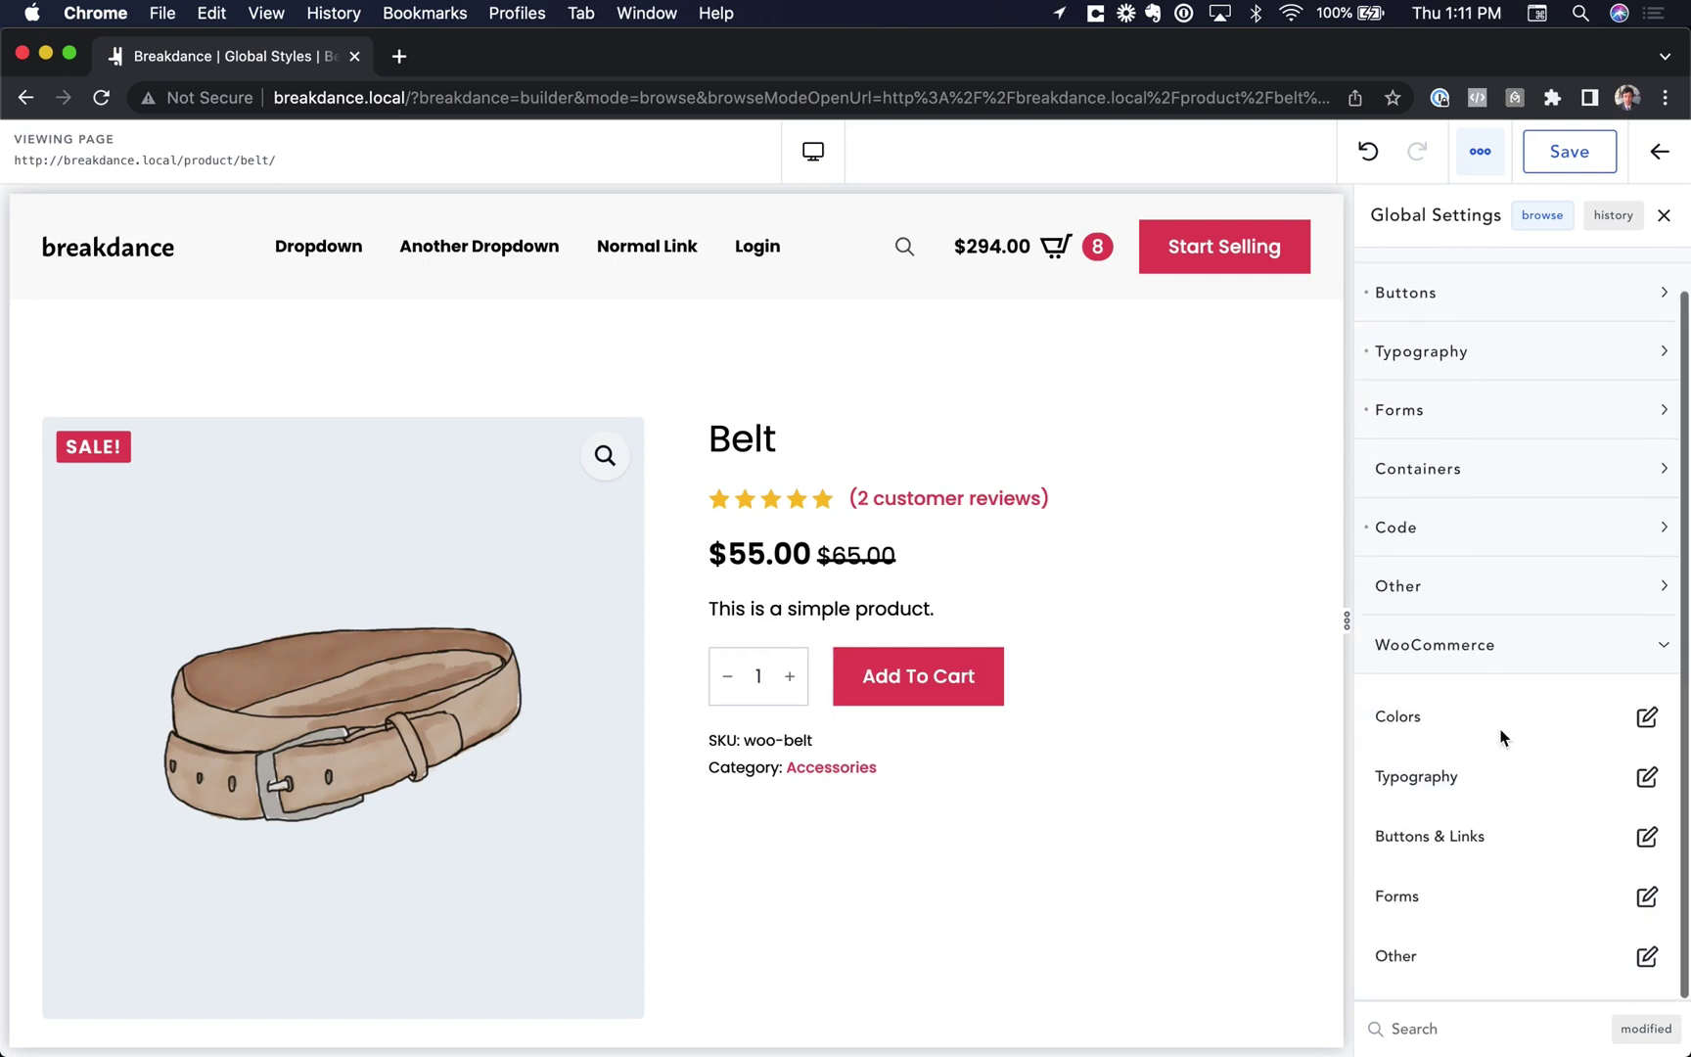
click(1641, 898)
click(1625, 933)
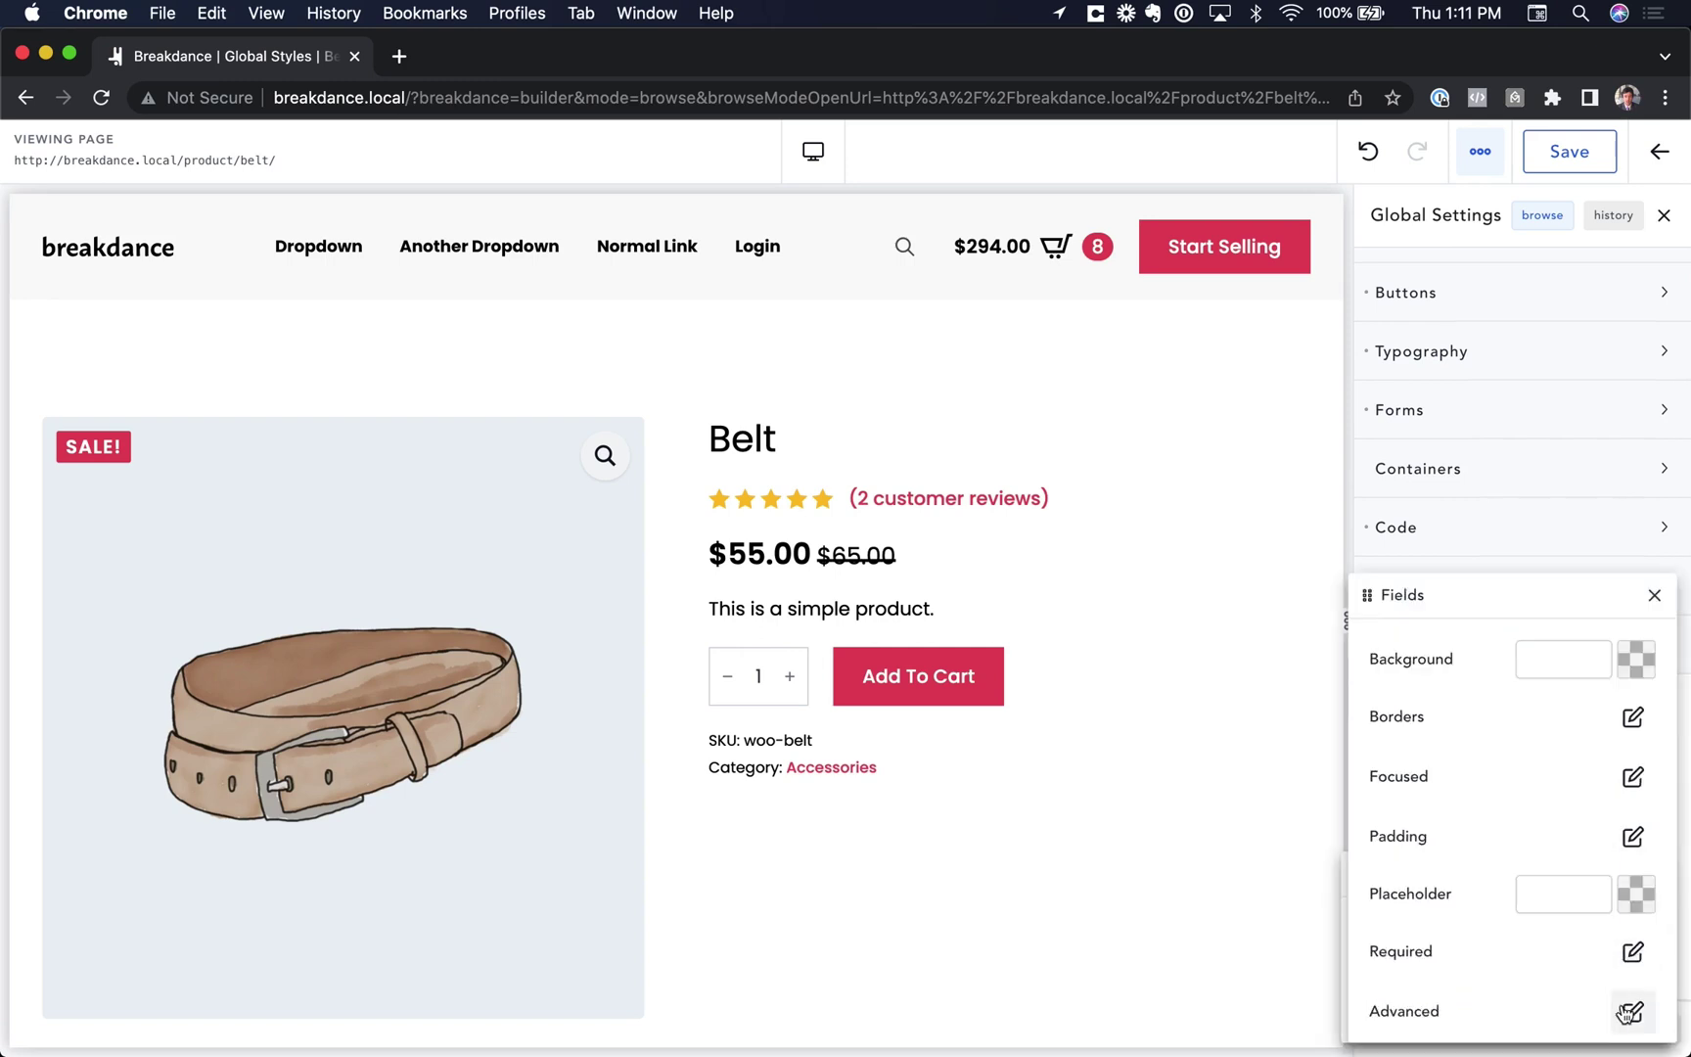
click(1633, 1011)
click(1632, 714)
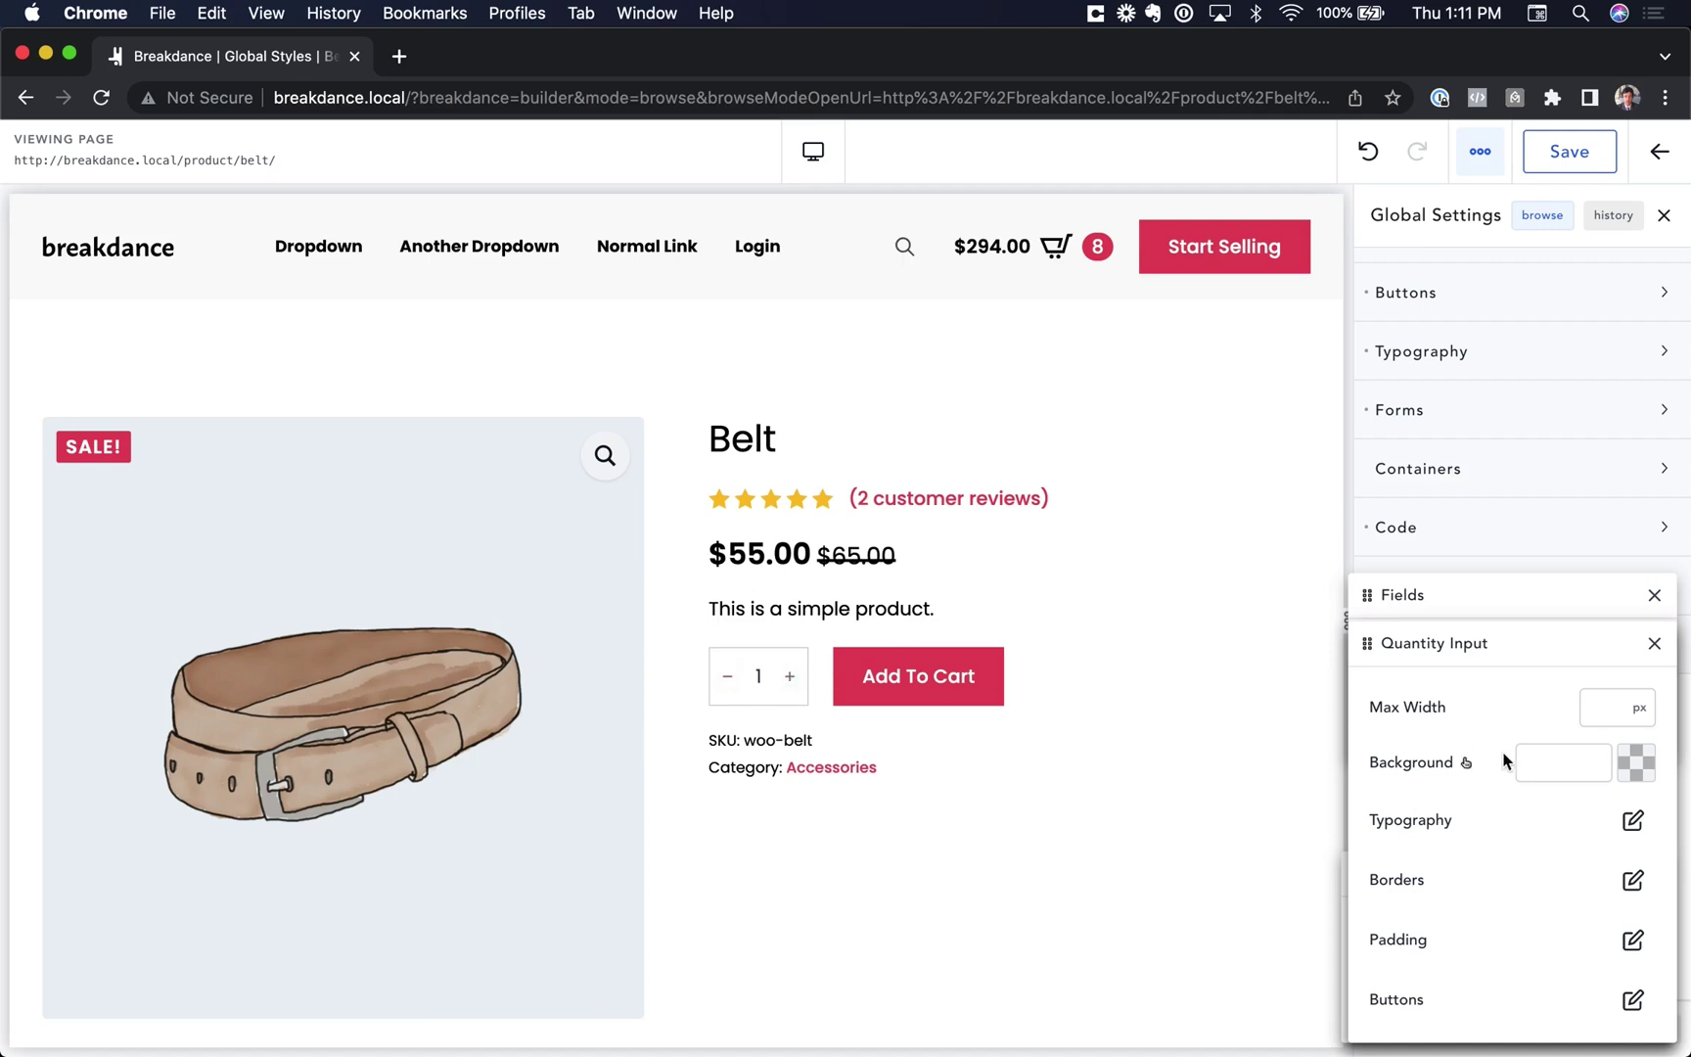
click(1632, 999)
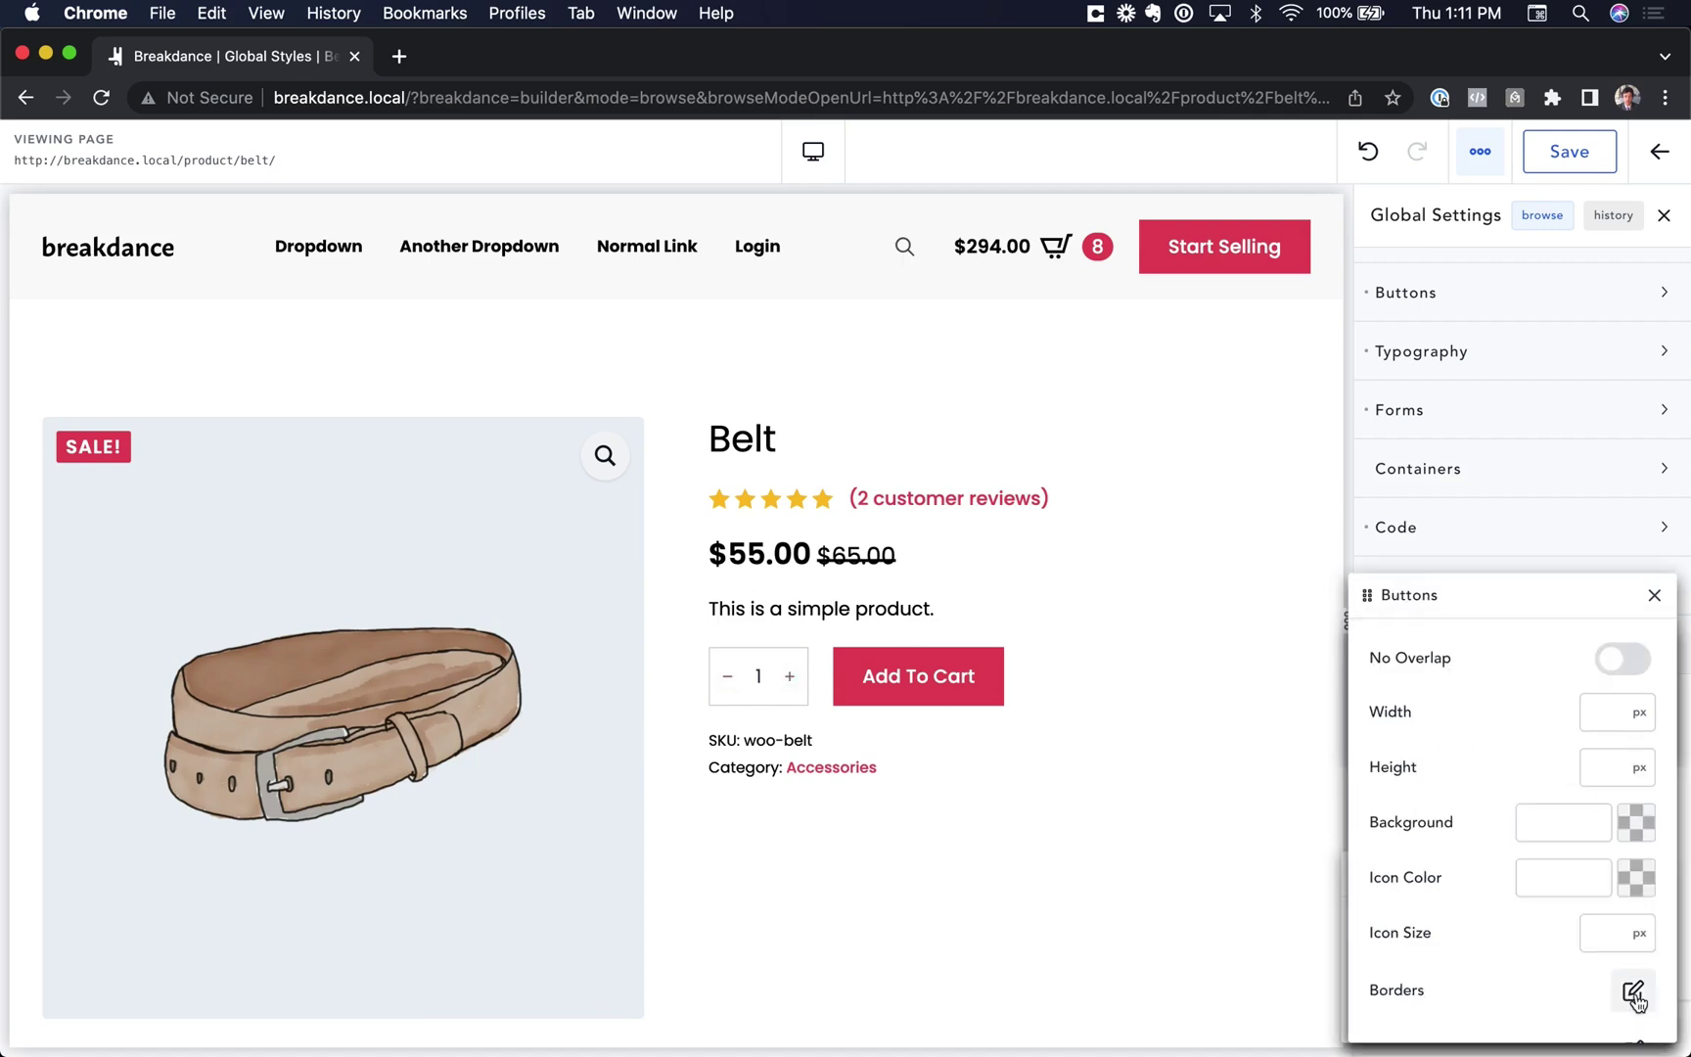
click(1623, 680)
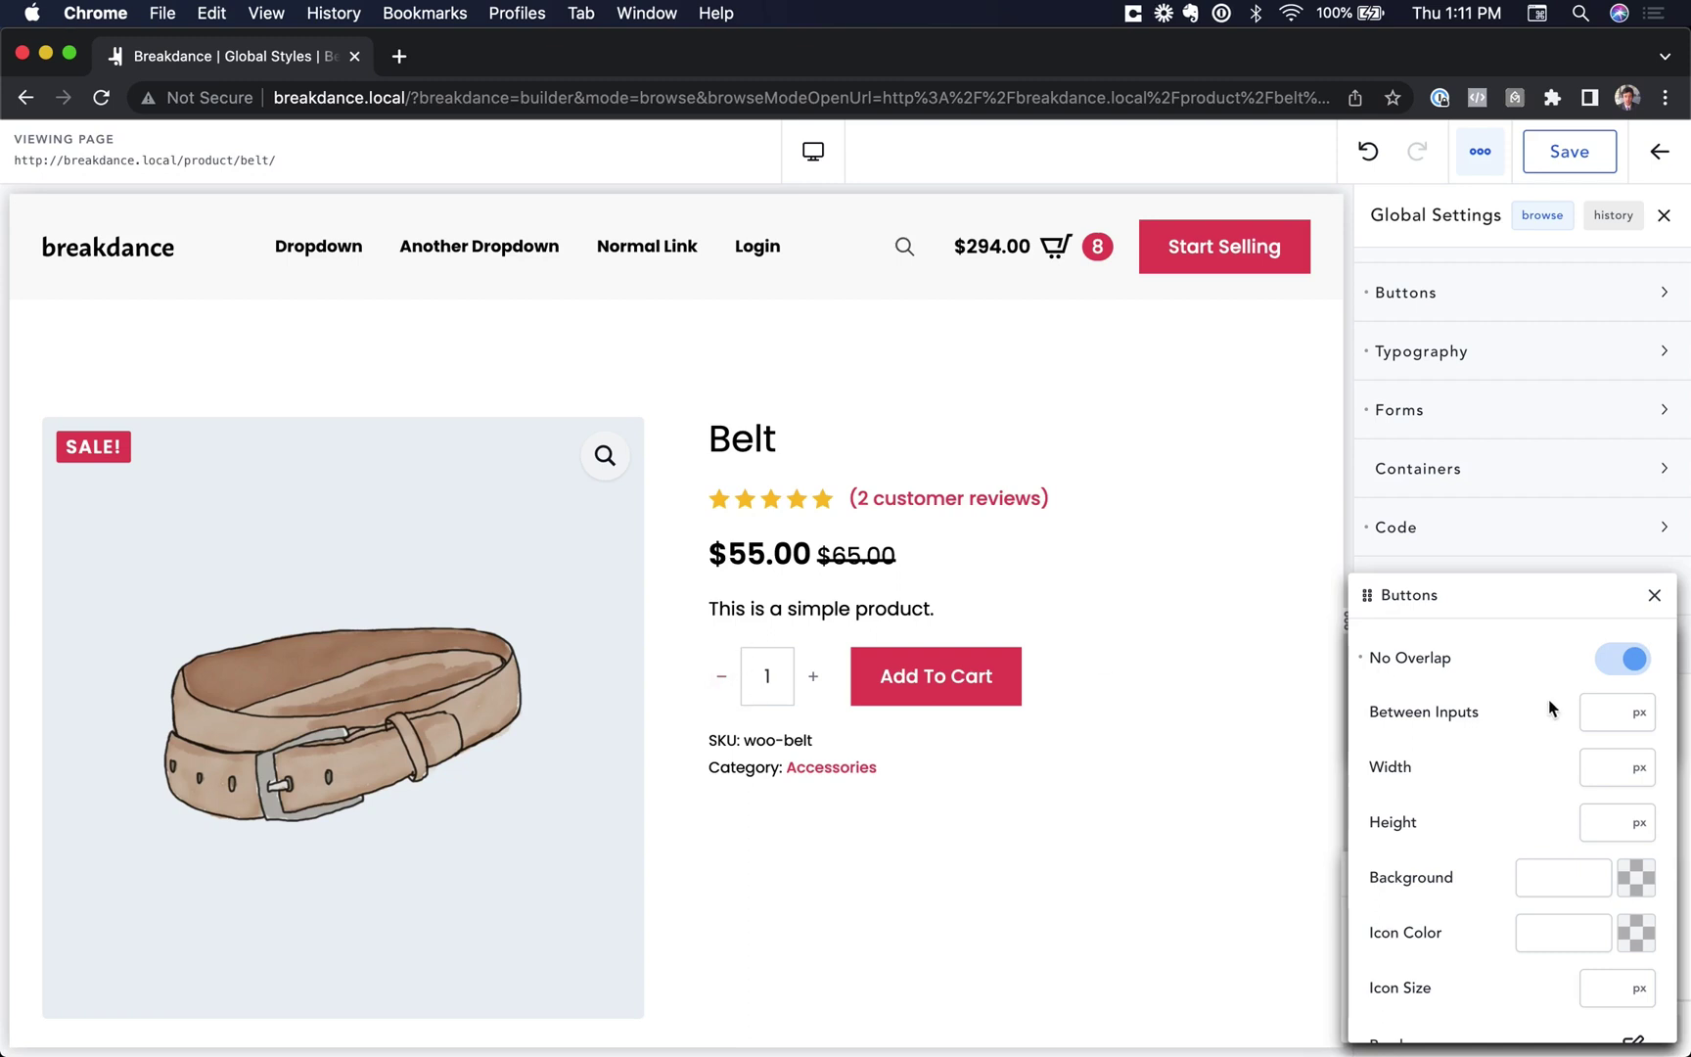
Set Between Inputs to 0 and give the quantity buttons a #E6E6E6 background, then open Borders
click(1602, 719)
text(0)
click(1636, 878)
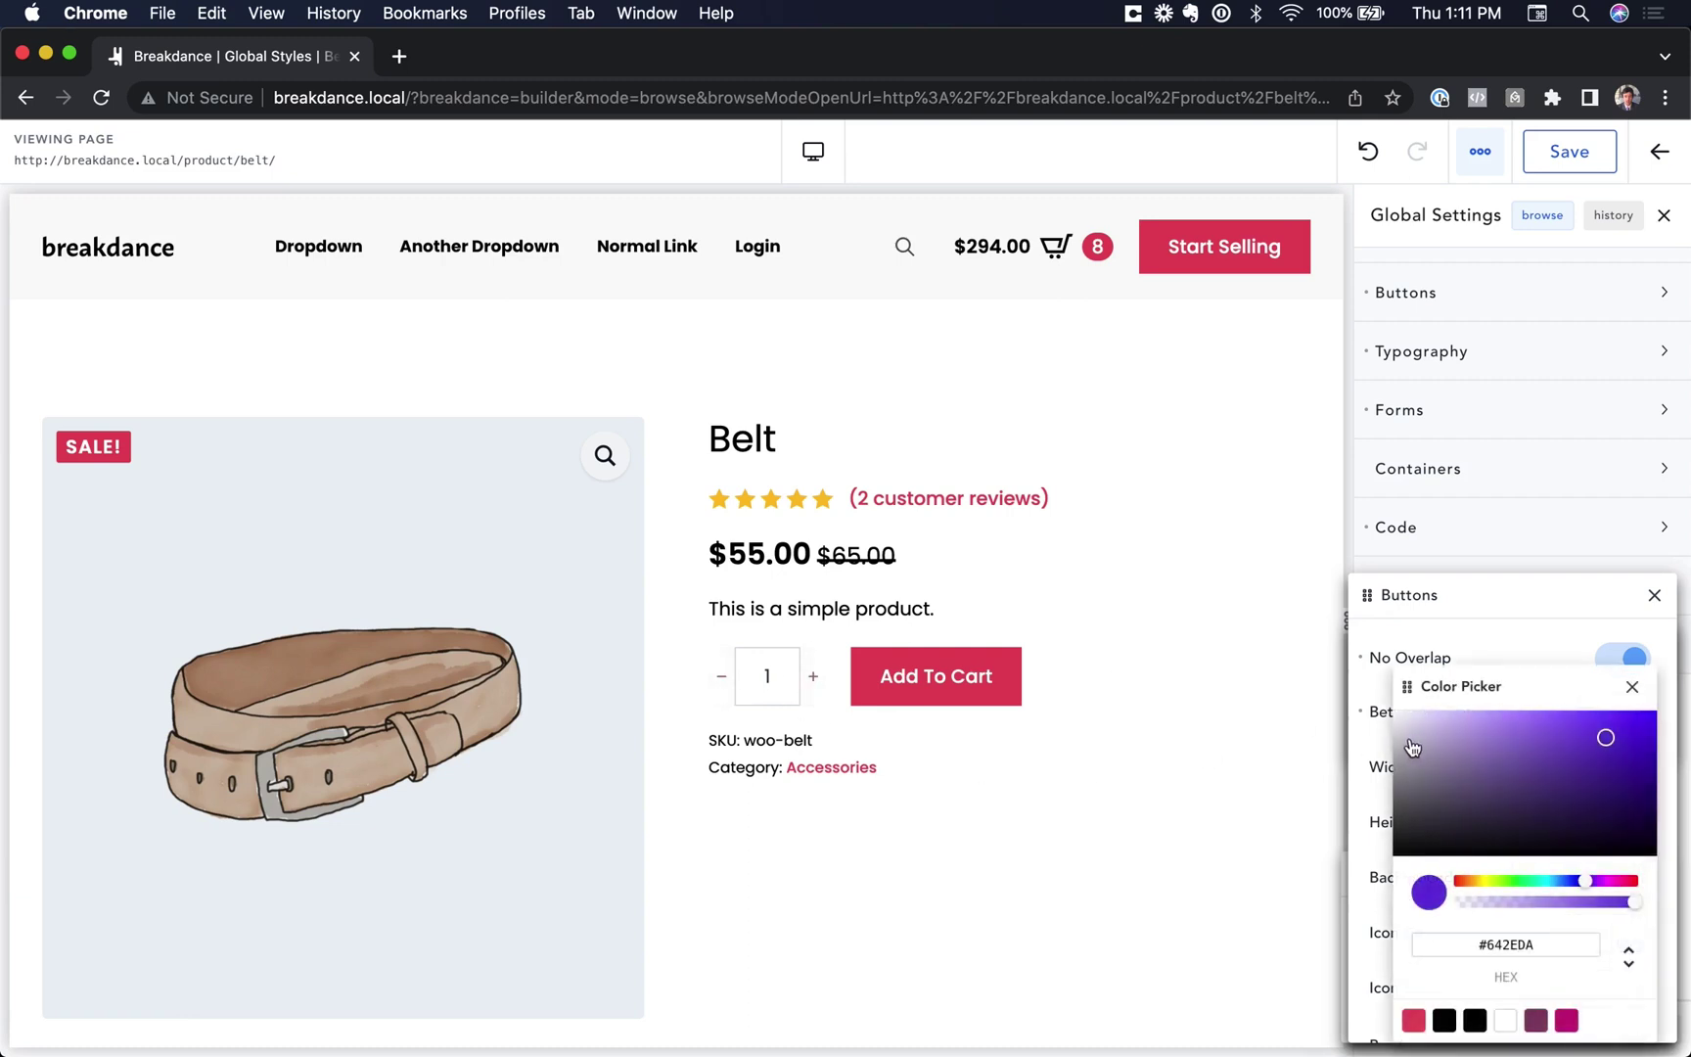
mouse_move(1412, 737)
mouse_down()
mouse_move(1379, 719)
mouse_move(1379, 733)
mouse_up()
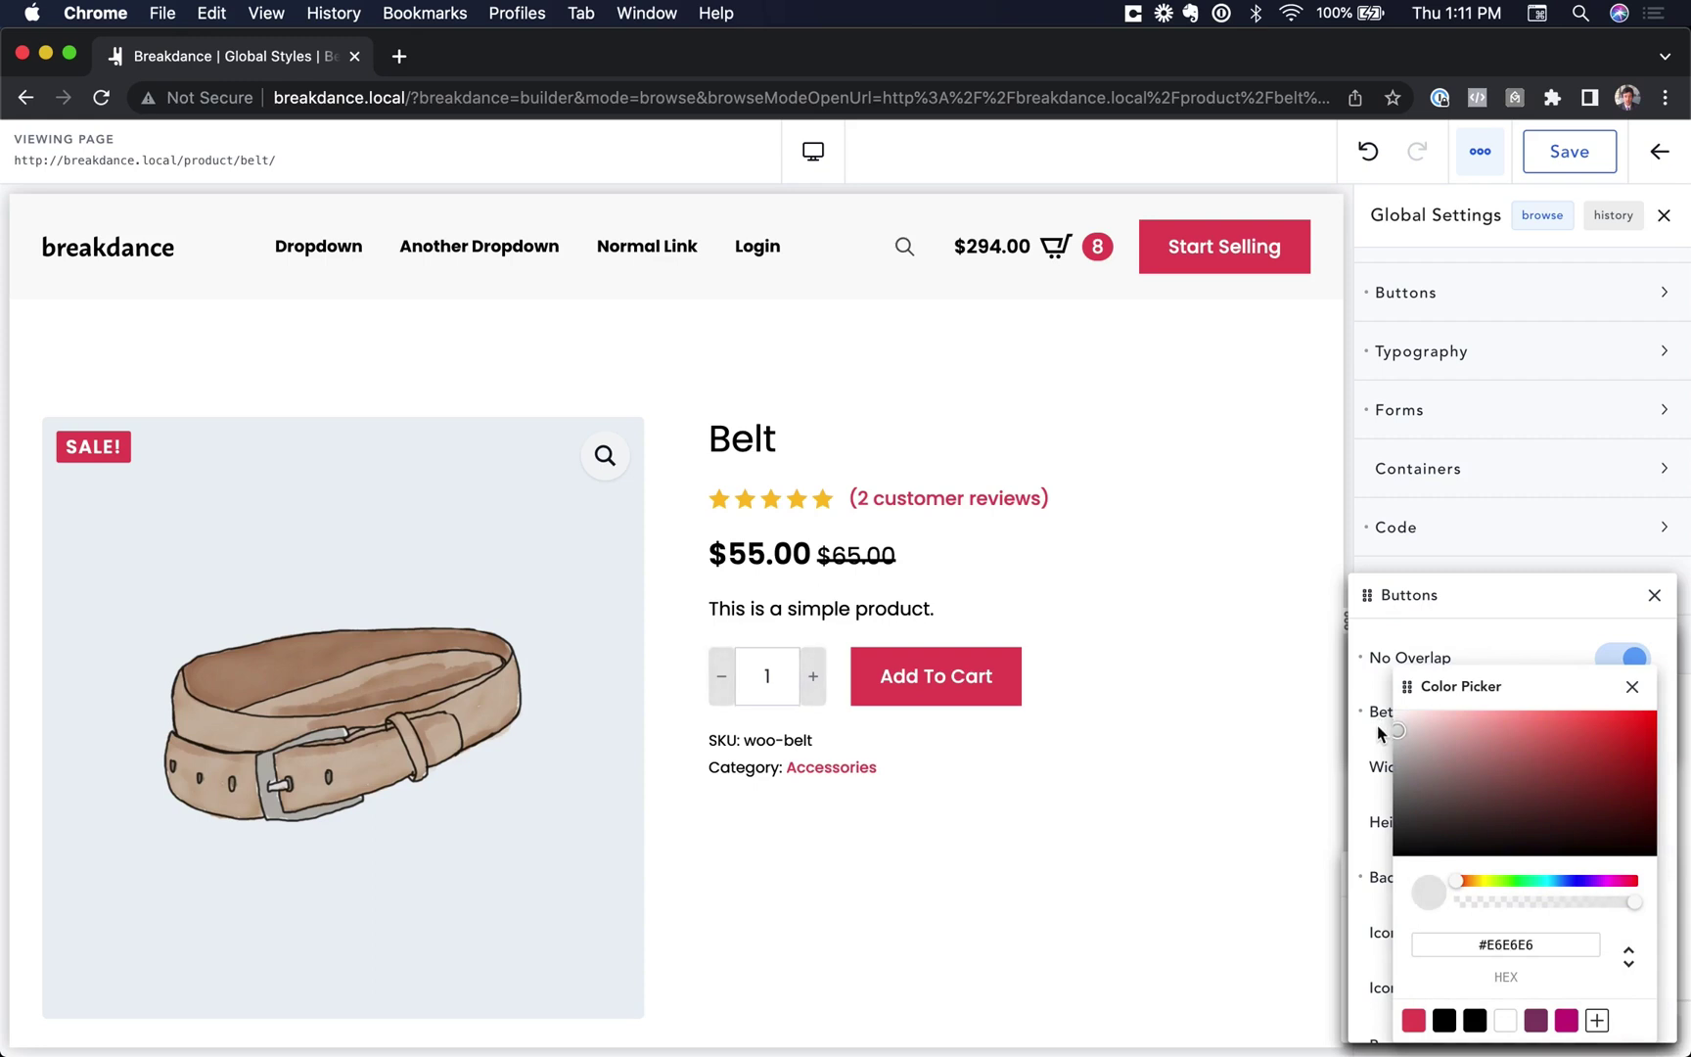
click(1506, 633)
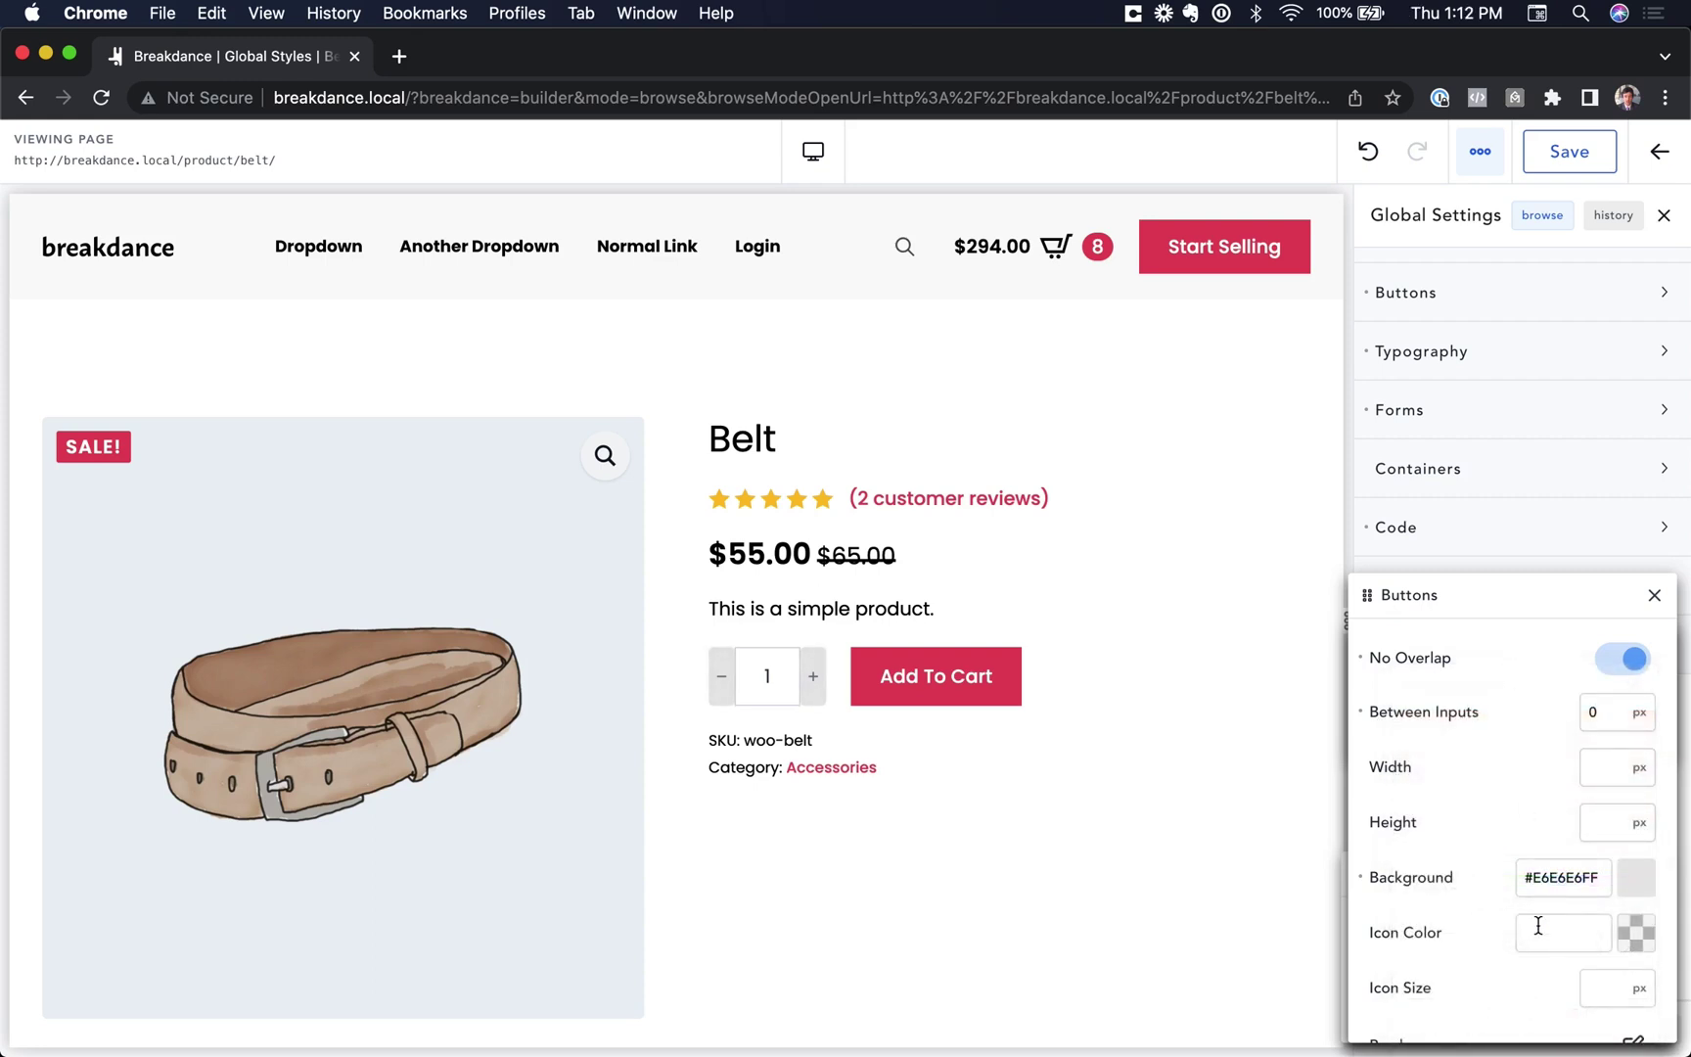
scroll(1538, 925, down, 4)
click(1629, 879)
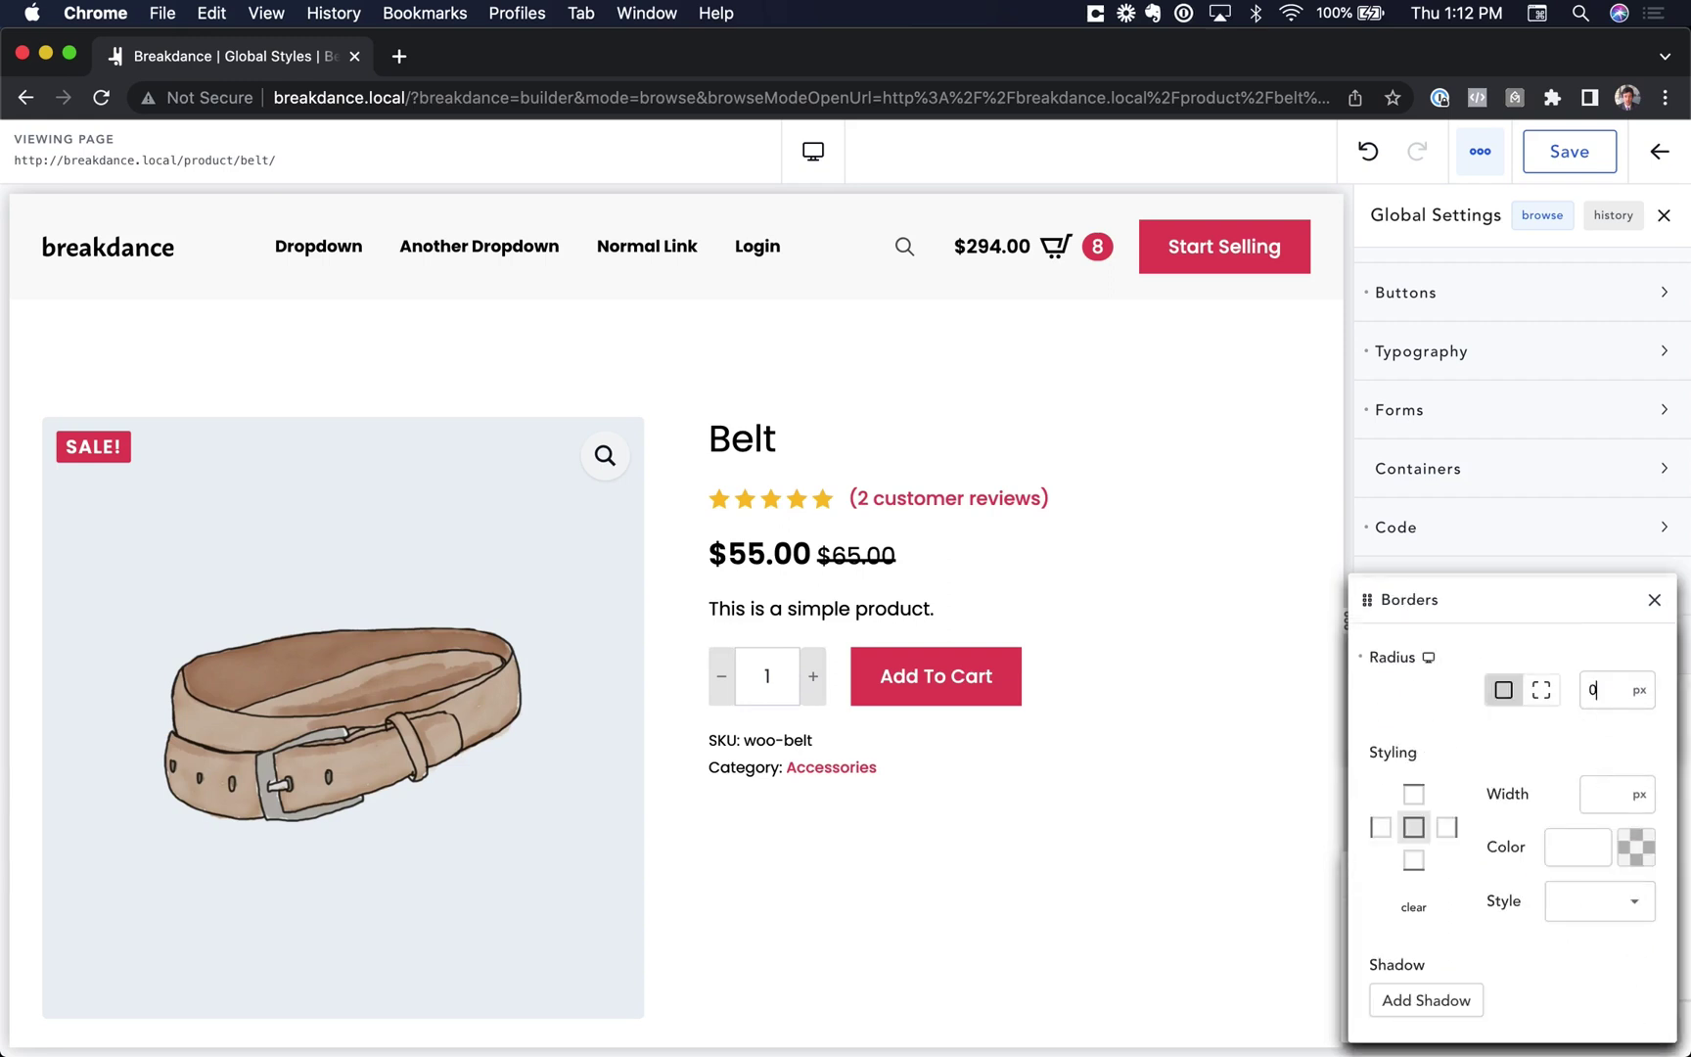
Change the quantity buttons' background from #E6E6E6 to pale blue-grey #DEE3E4
click(1654, 599)
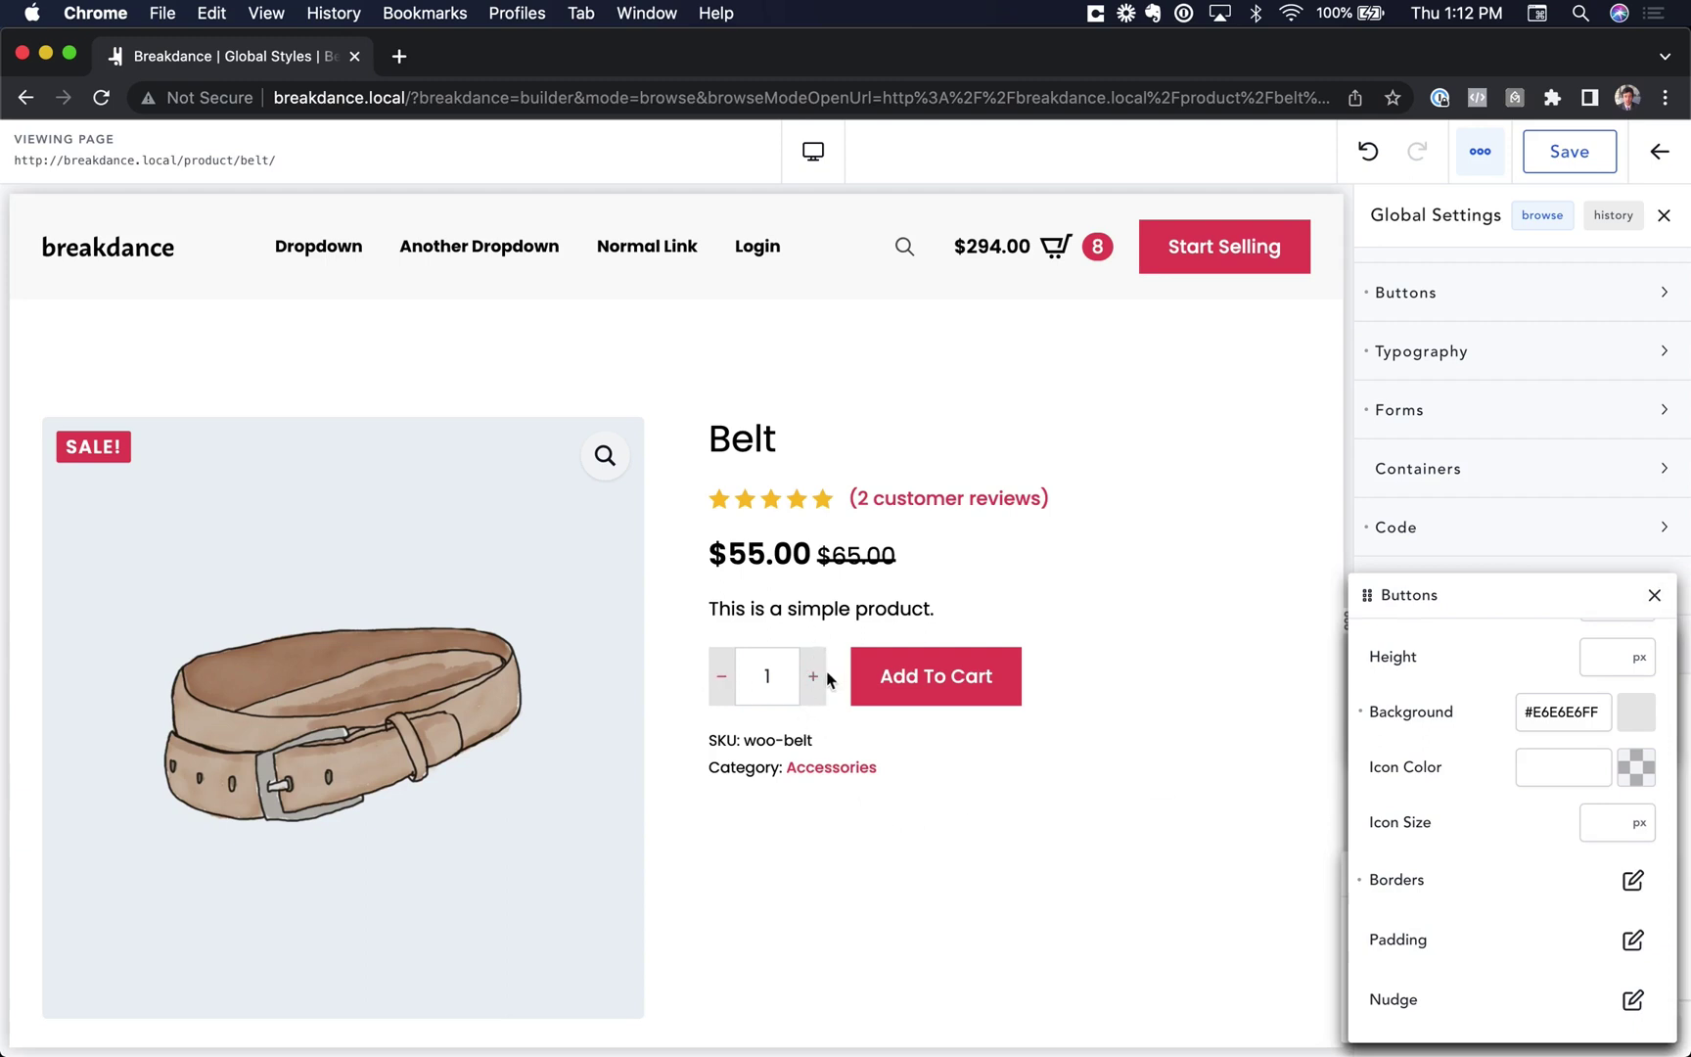
click(1647, 716)
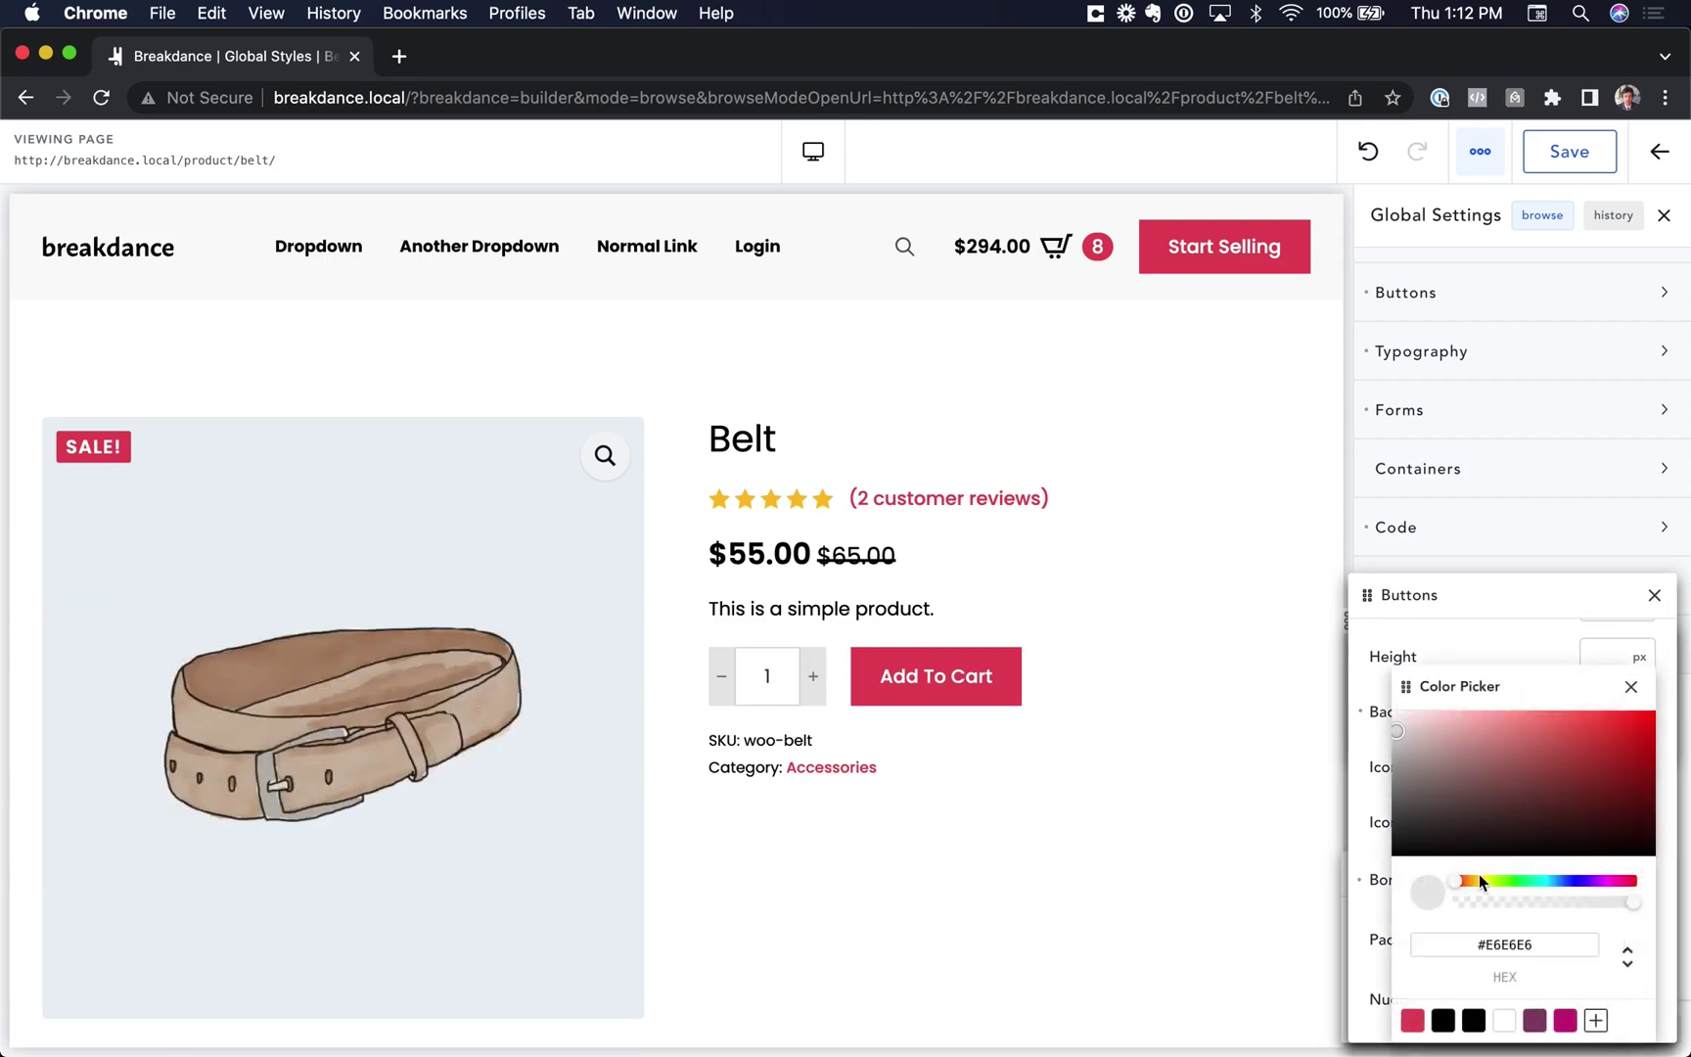
click(1558, 883)
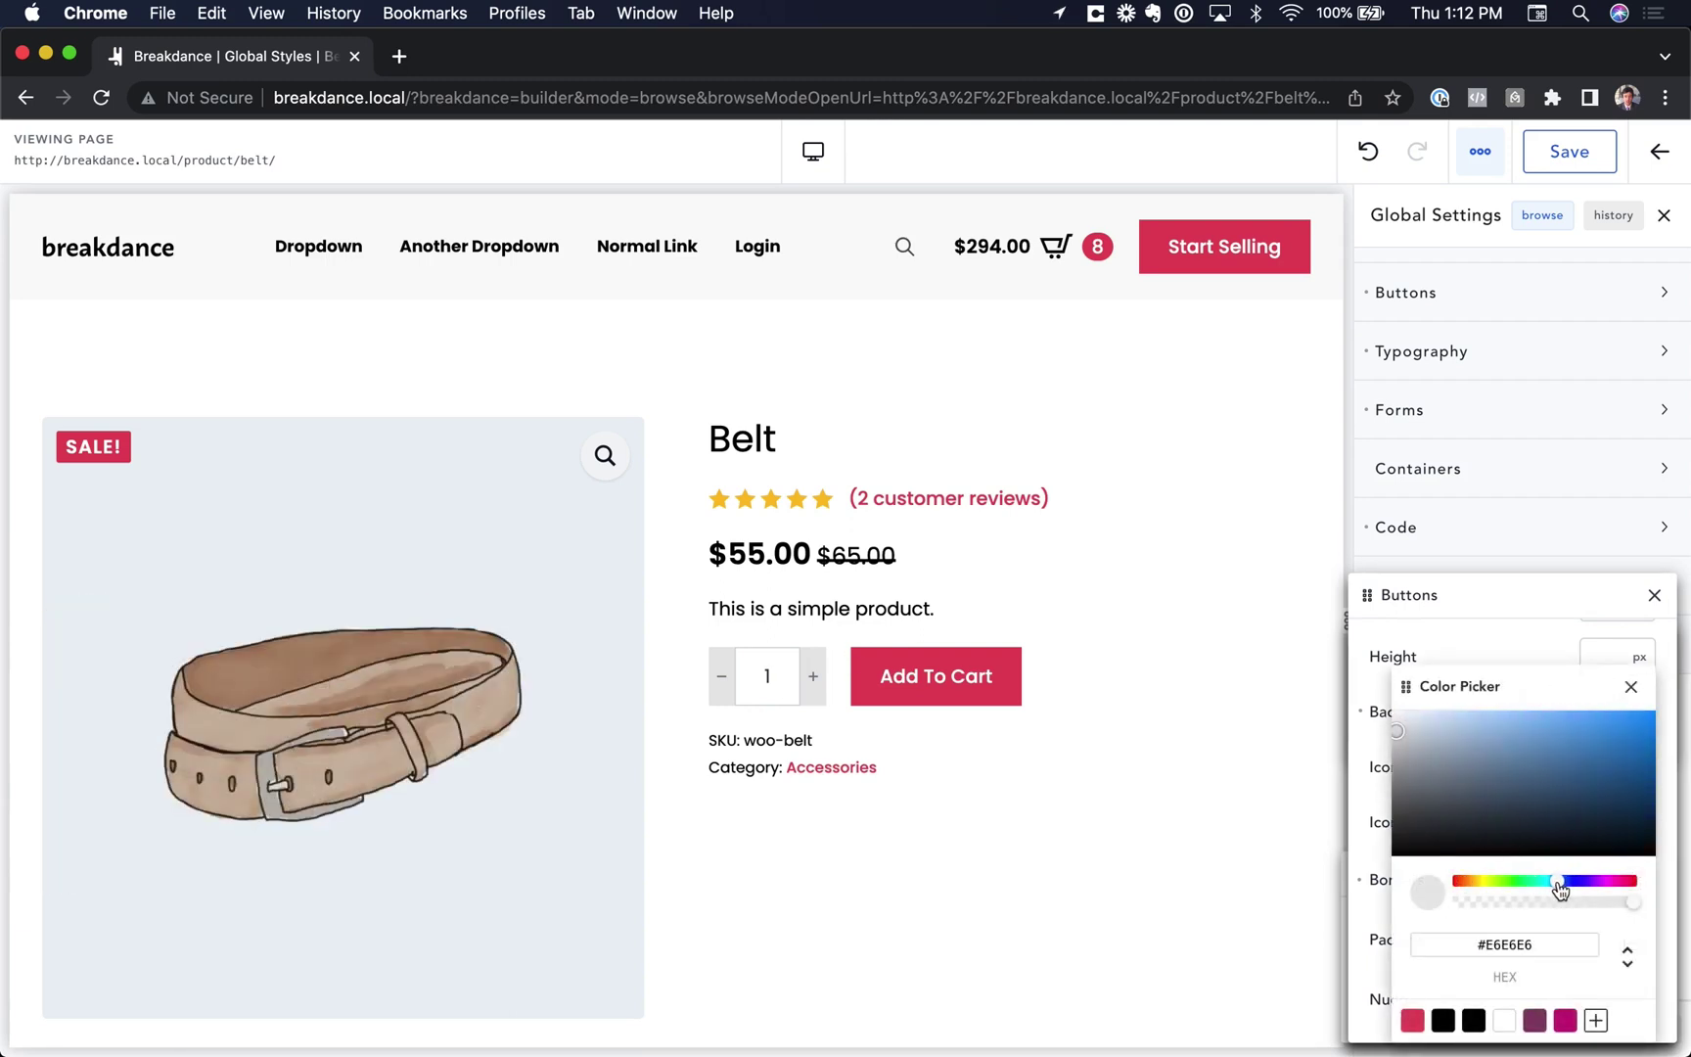
drag(1419, 740, 1402, 735)
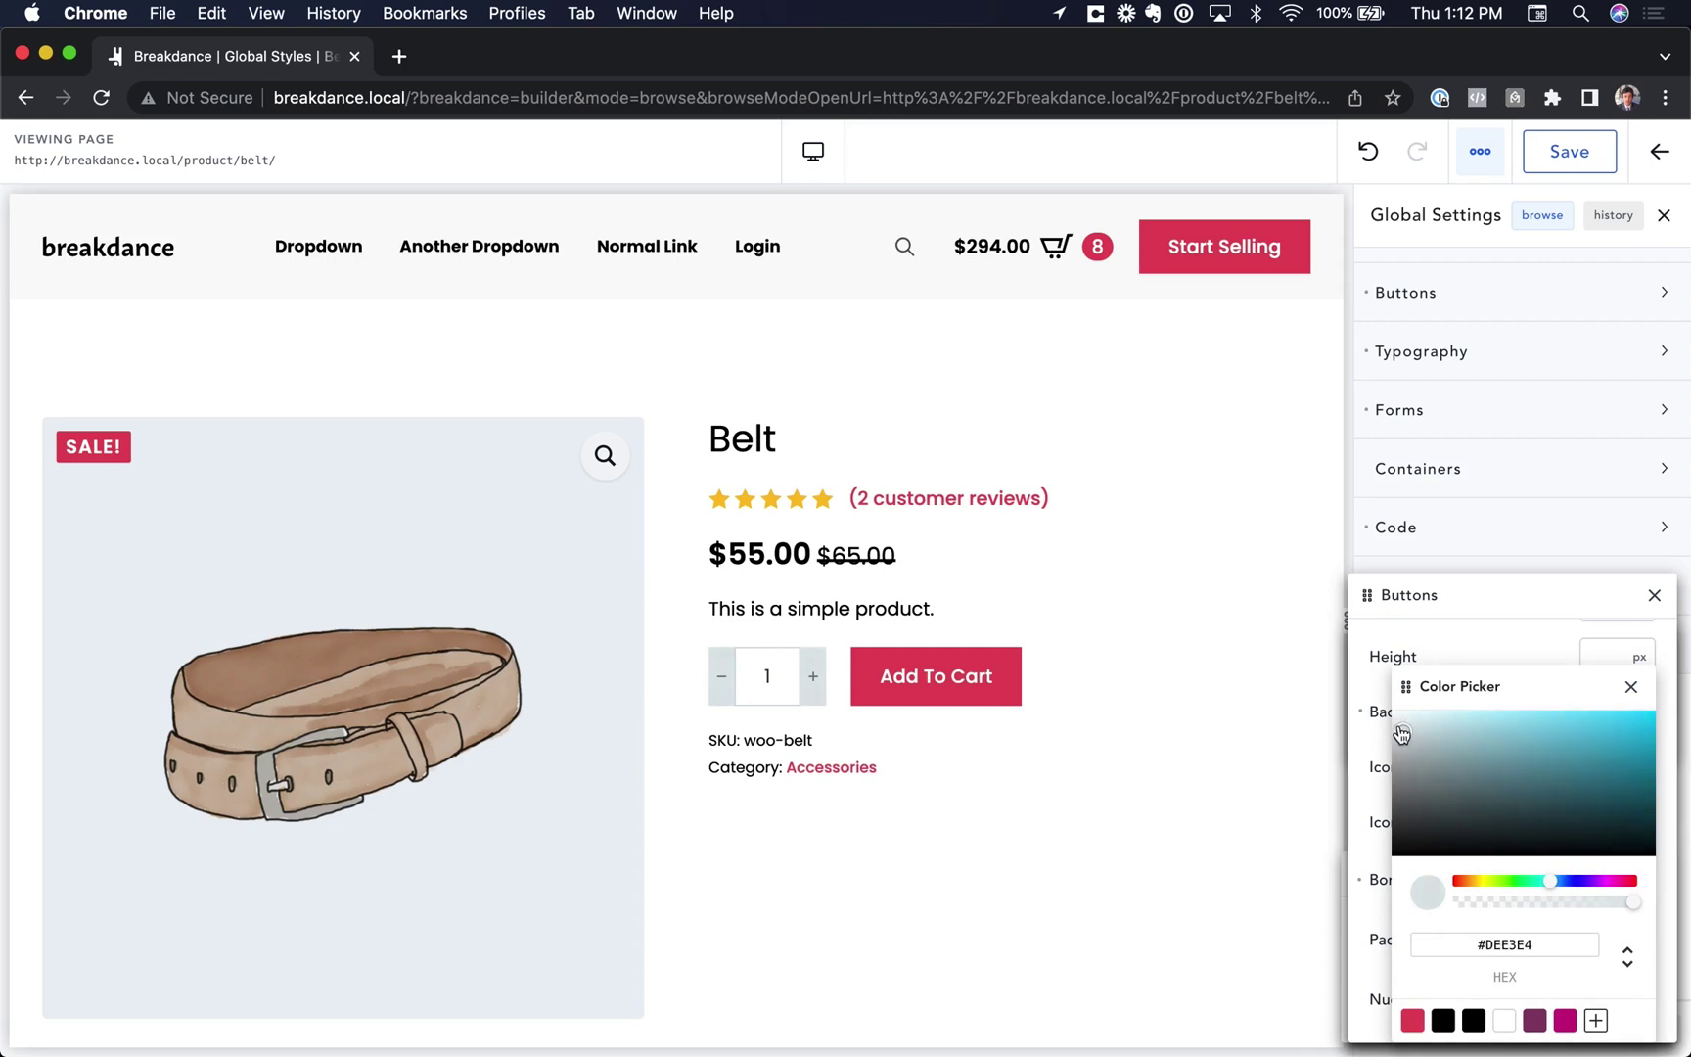
Copy the #DEE3E4 hex value and open the Forms > Fields border settings
click(1518, 648)
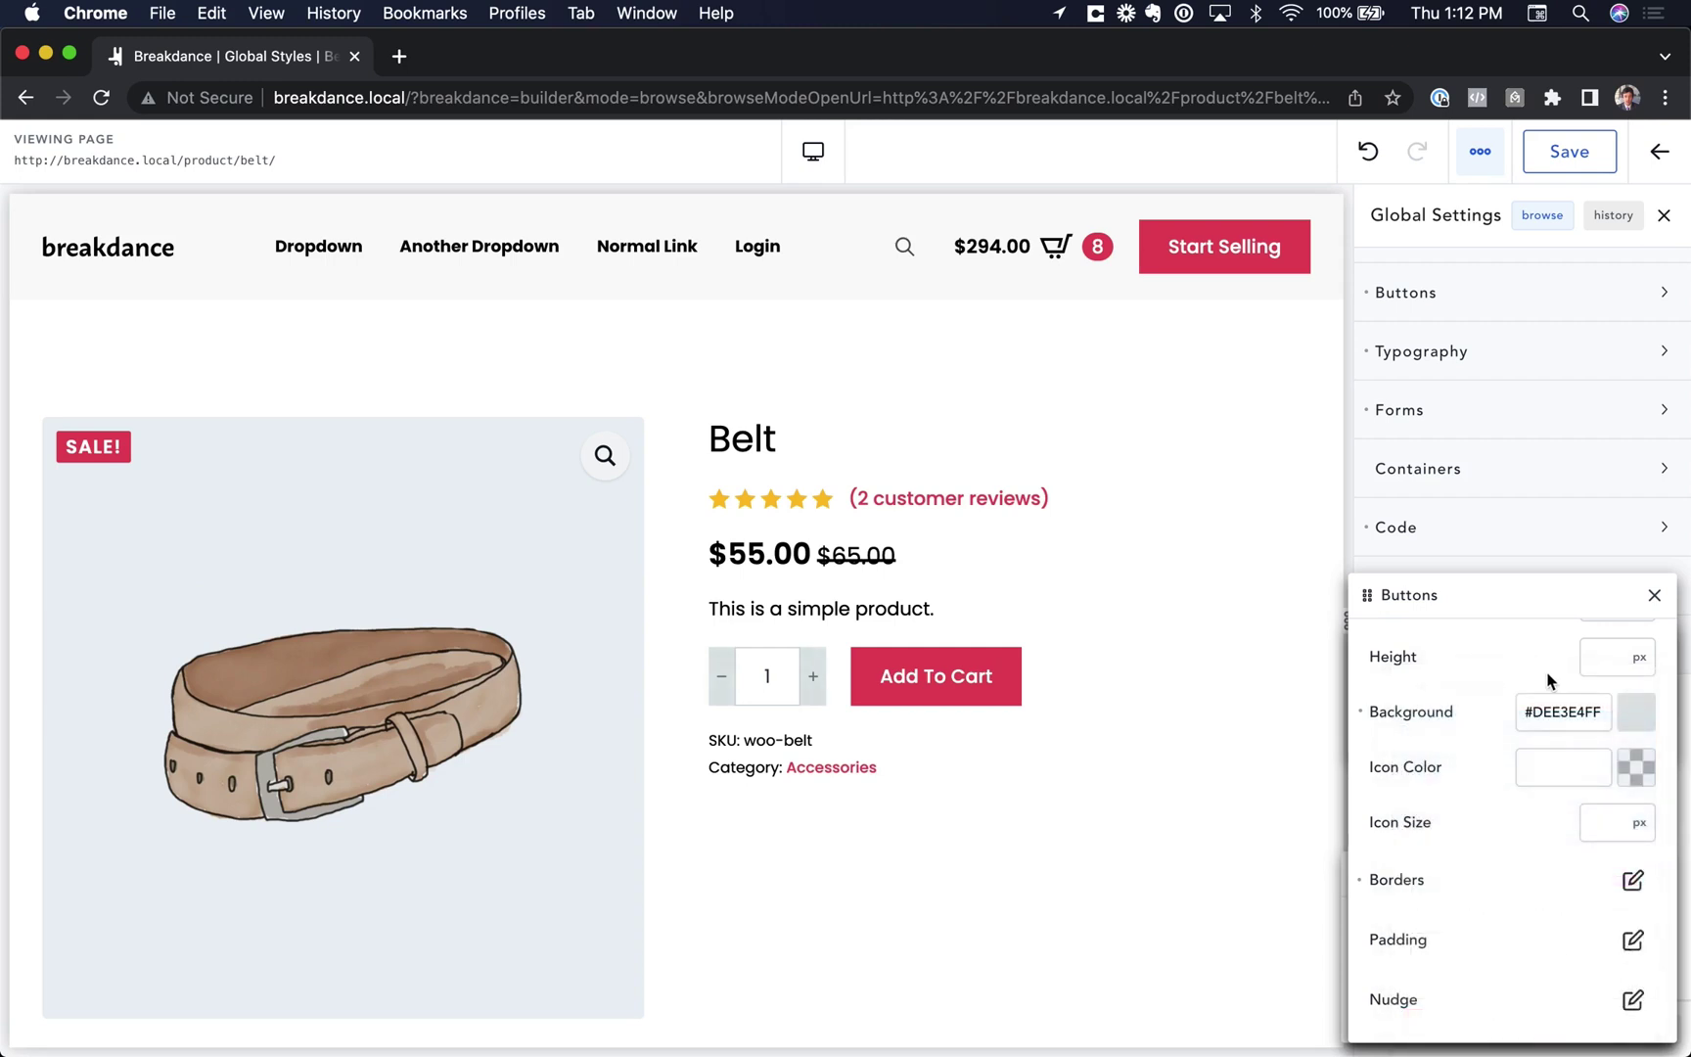
double_click(1555, 709)
click(1533, 421)
click(1645, 481)
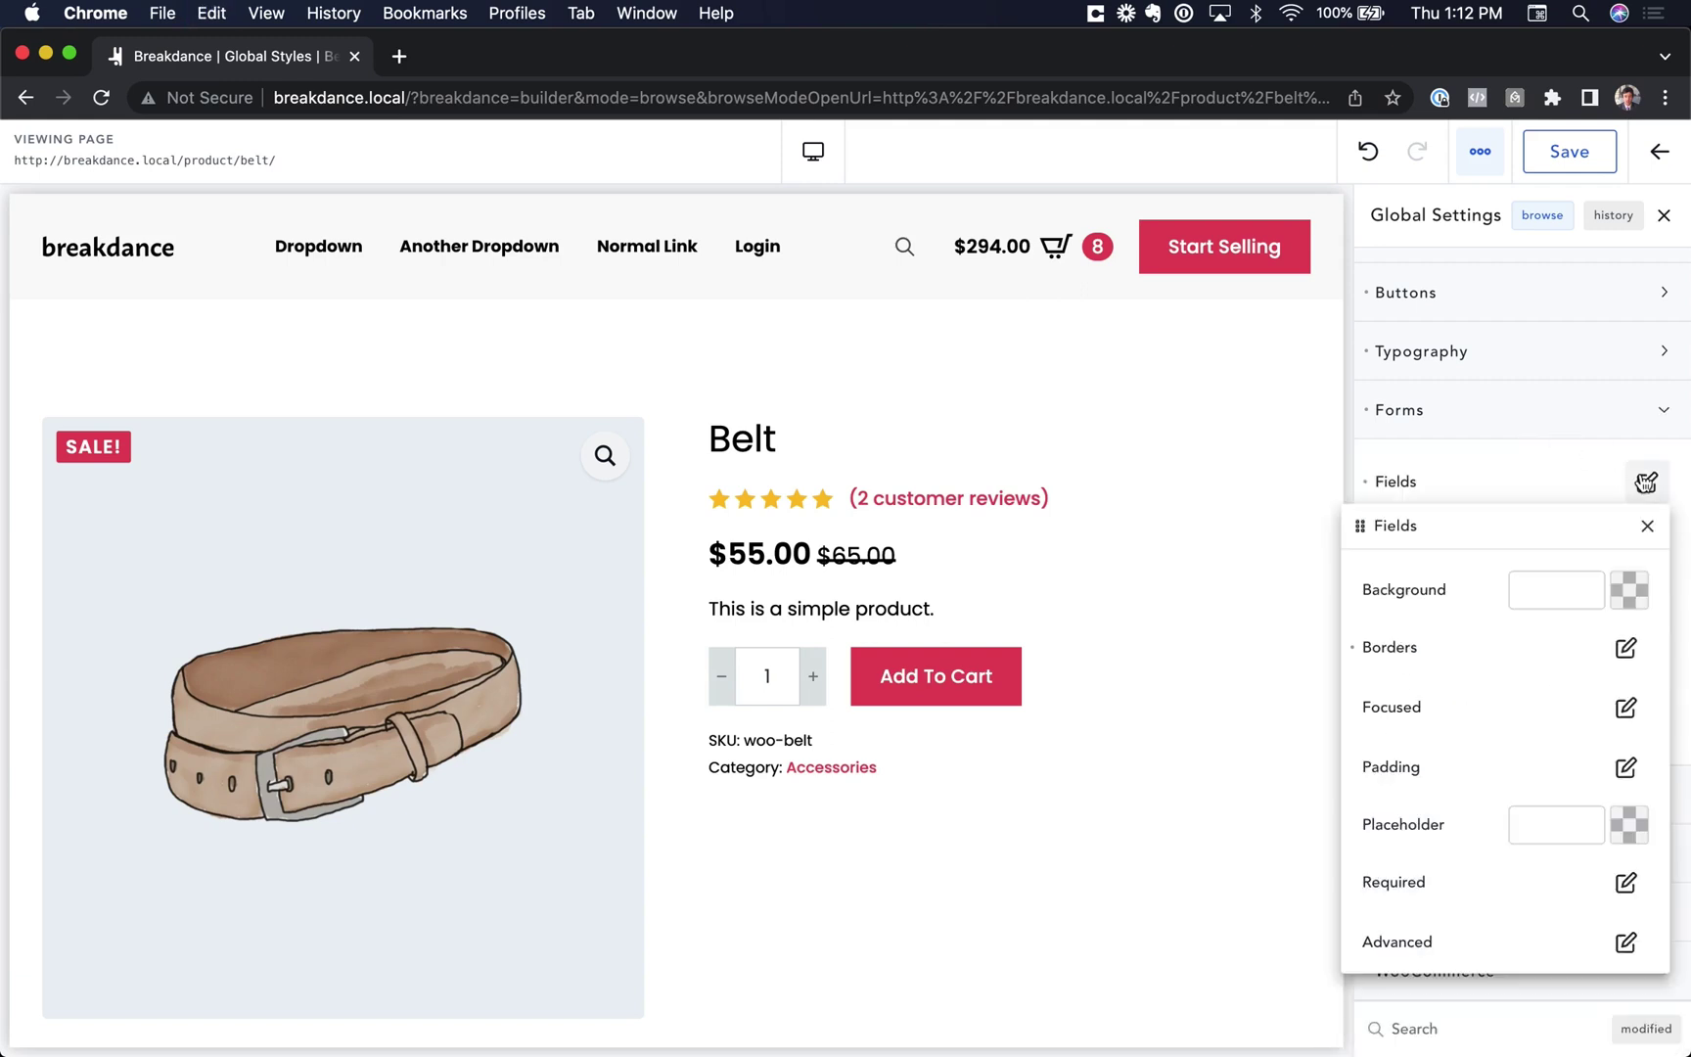
click(1625, 648)
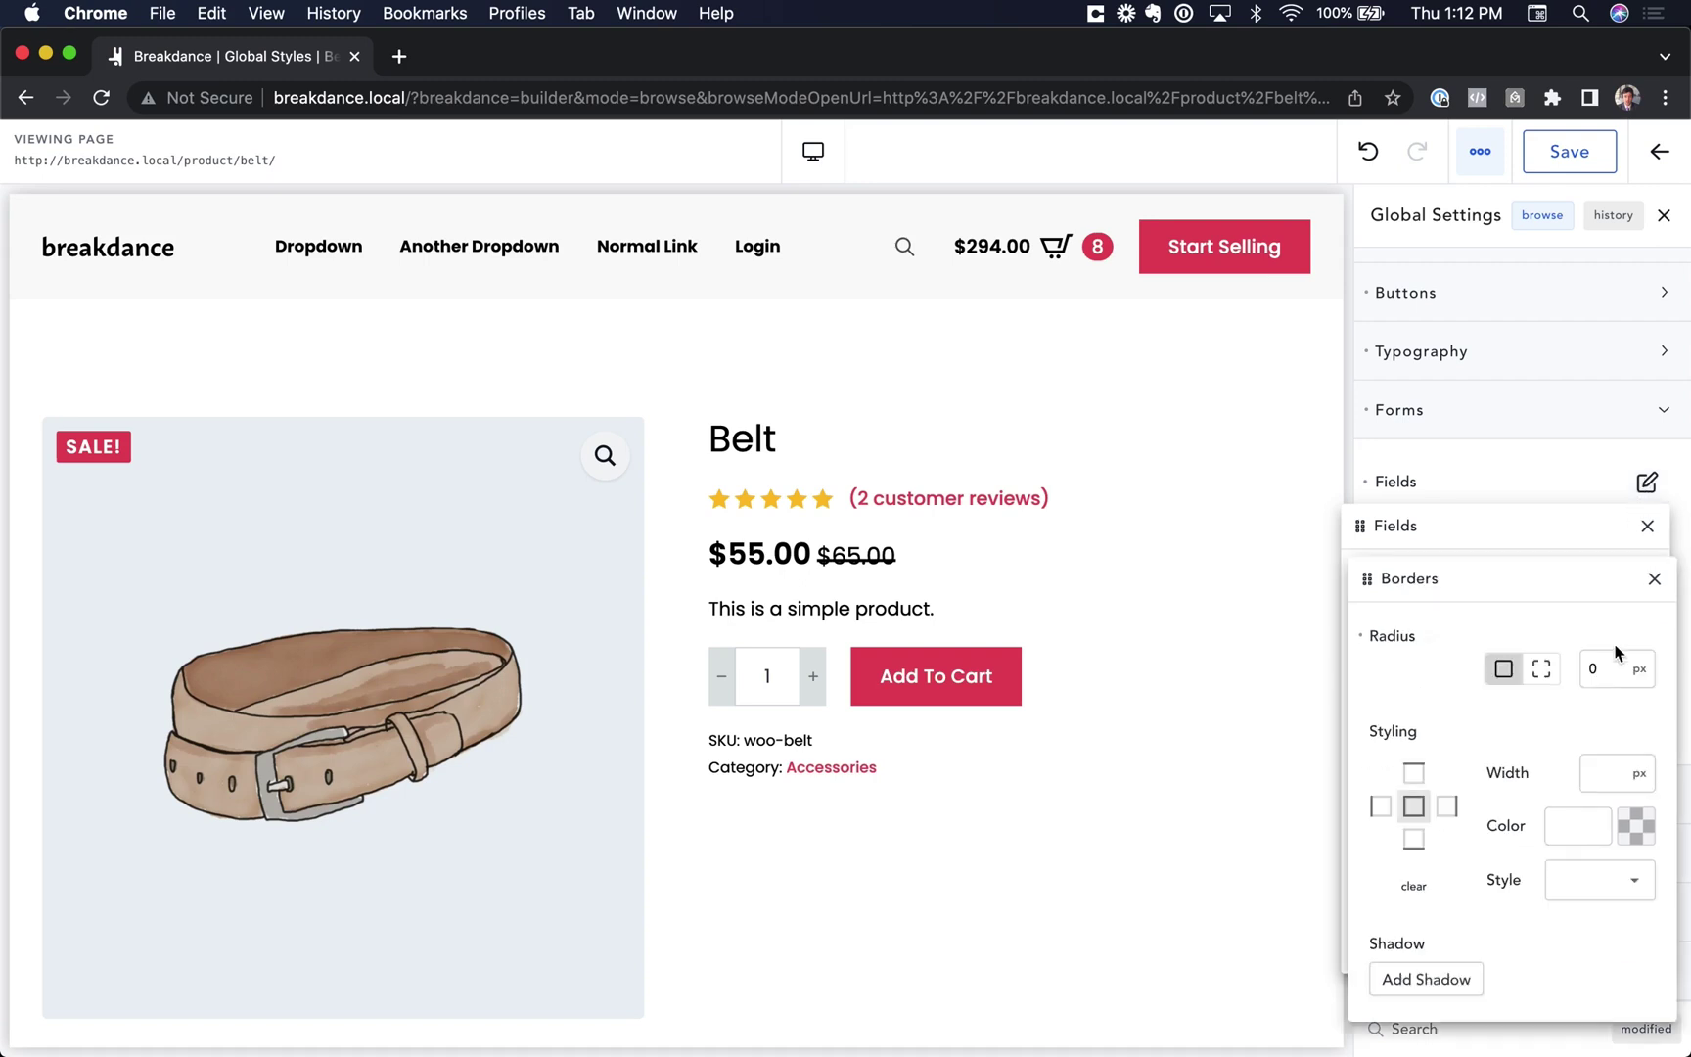
Set the form field border to 1 px width with the pasted #DEE3E4 colour
click(1560, 821)
text(1)
click(1569, 822)
text(E3E3FF)
key(super+a)
click(1432, 693)
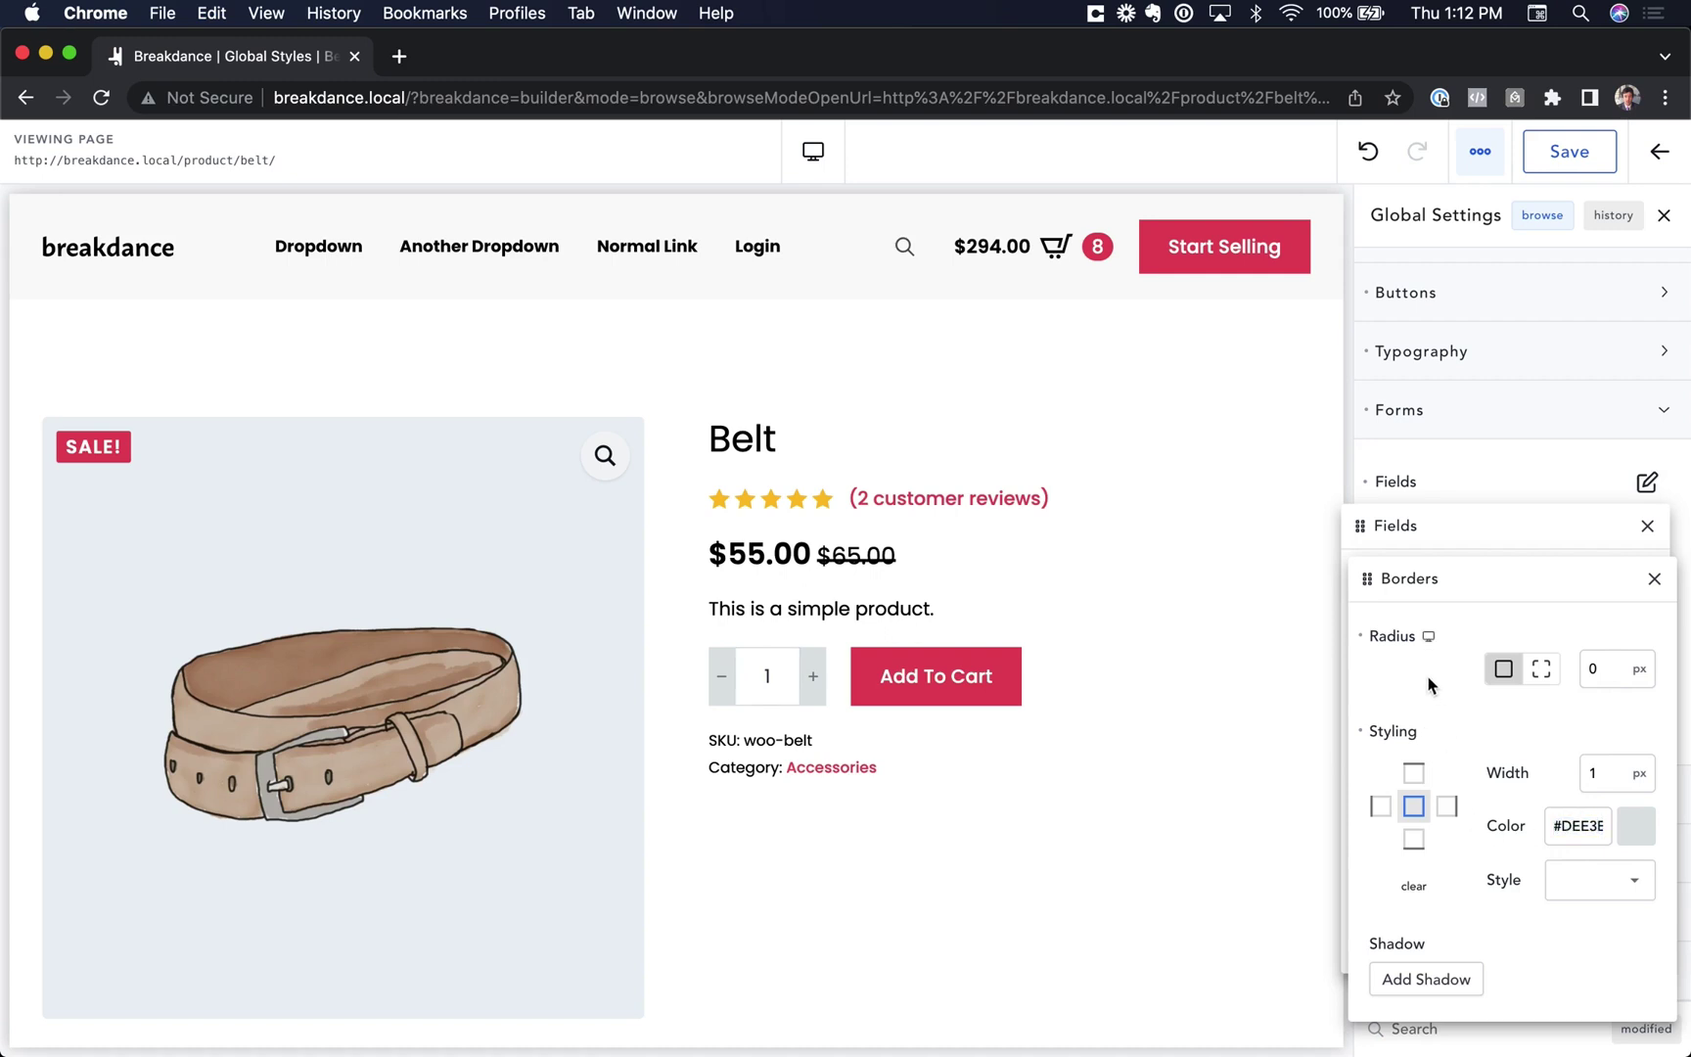
click(1654, 581)
click(1545, 482)
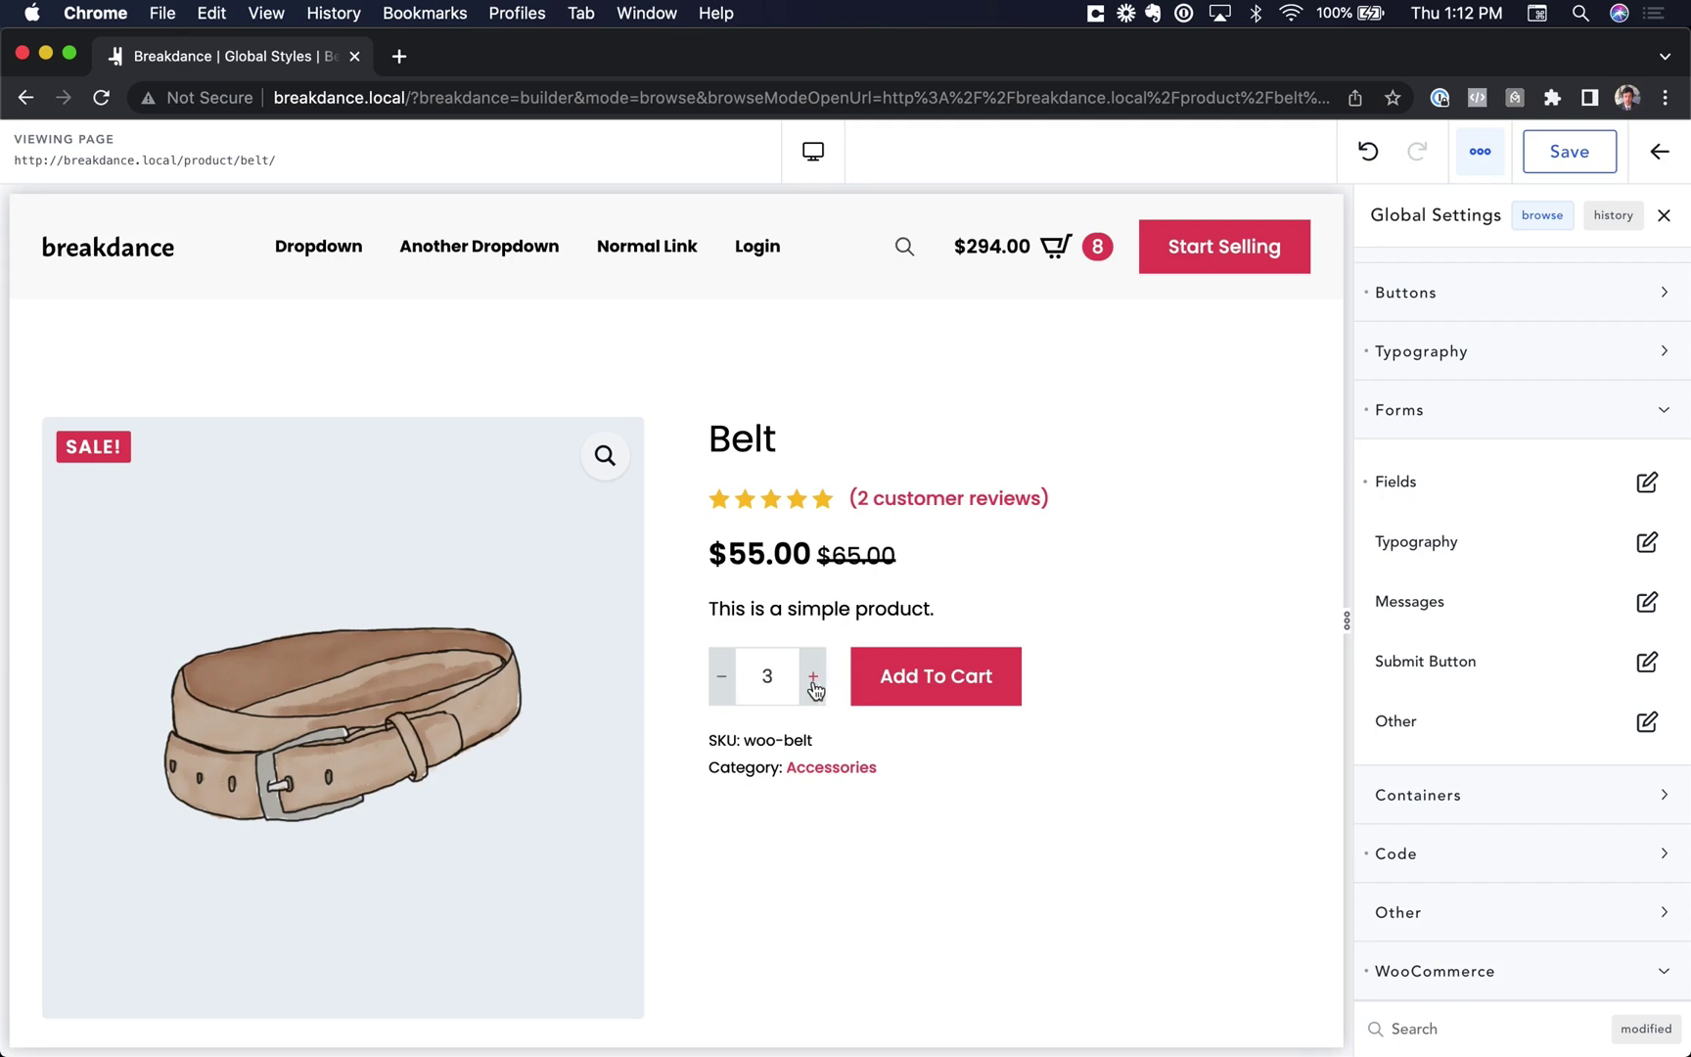
Reset the customised Forms, Buttons and WooCommerce Forms global styles
click(1512, 429)
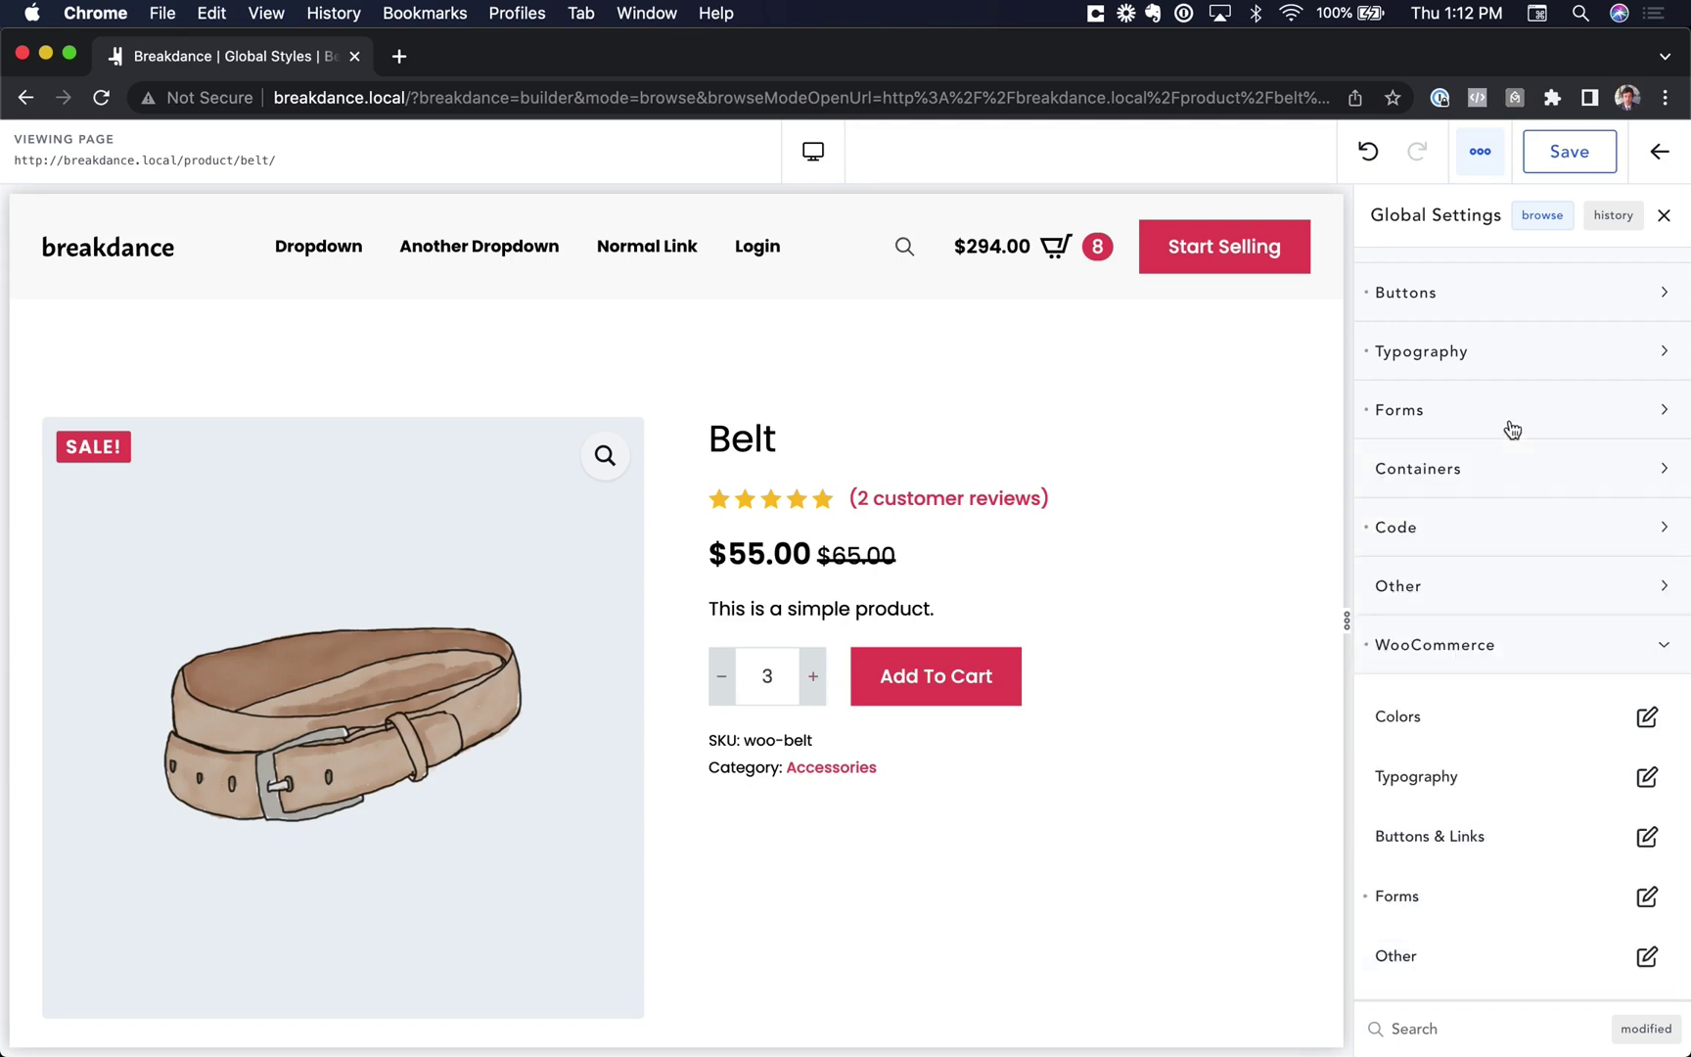
click(1367, 411)
click(1366, 293)
click(1366, 645)
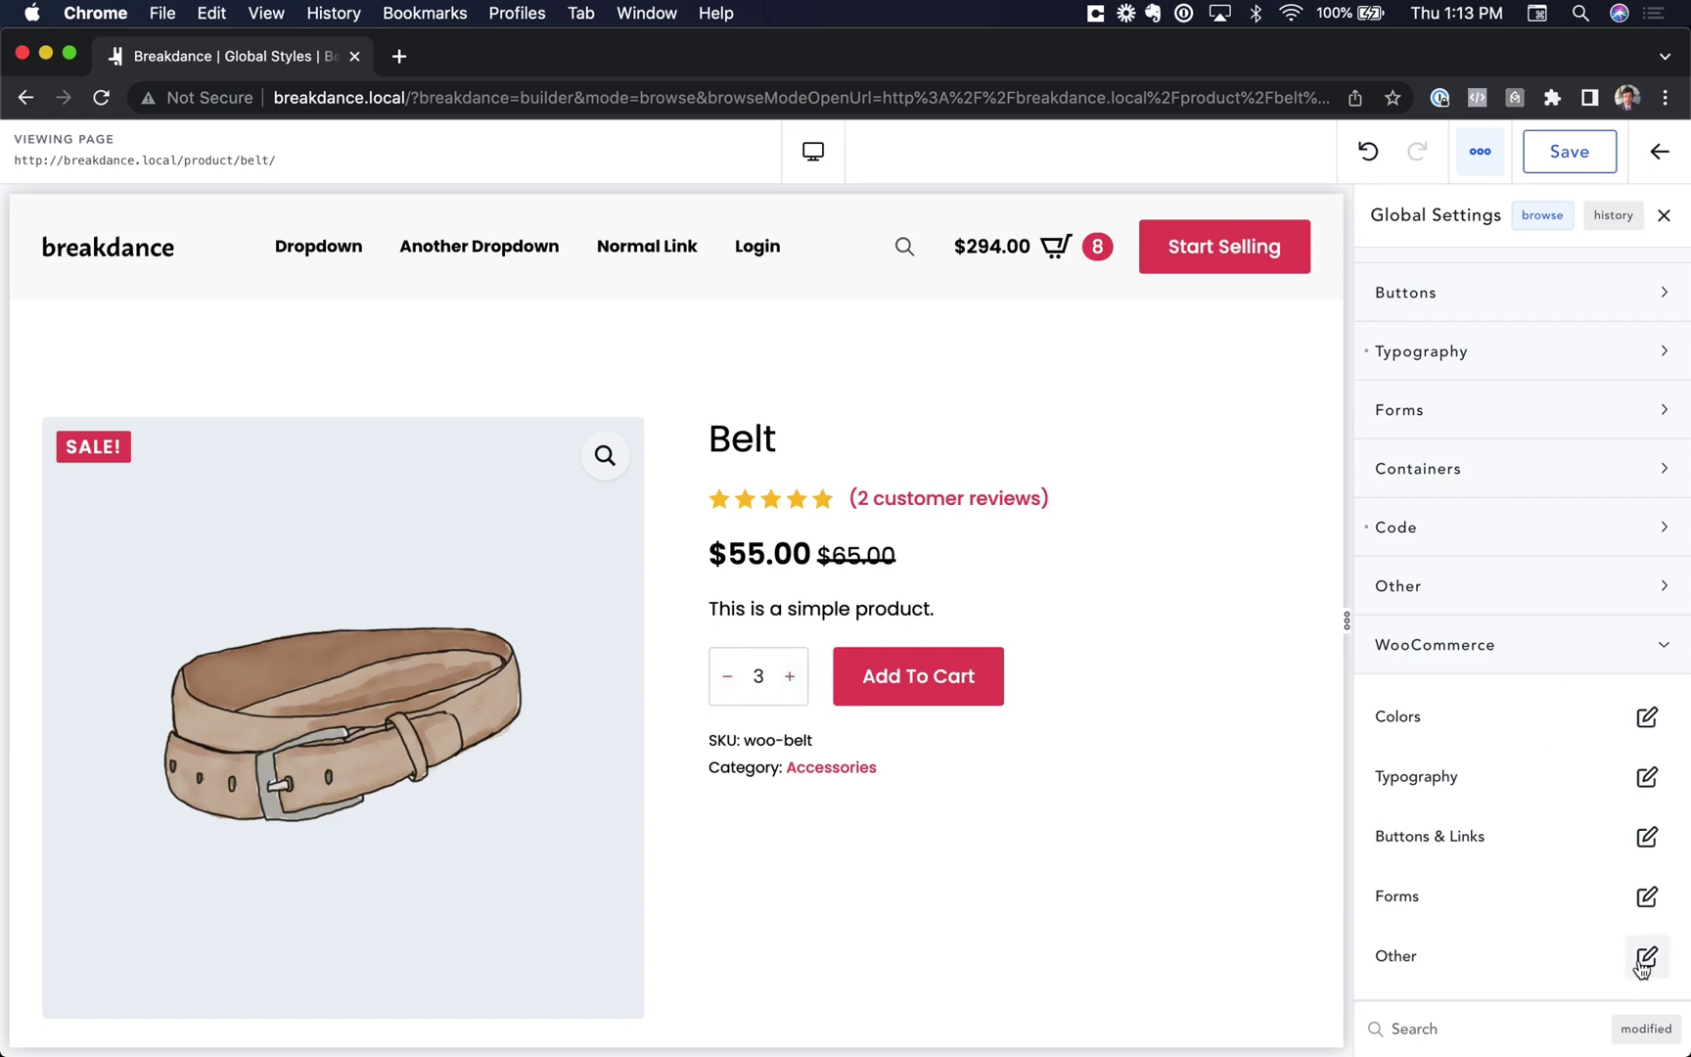
Reopen the WooCommerce Quantity Input's Buttons settings under Forms > Fields > Advanced
click(1647, 899)
click(1629, 942)
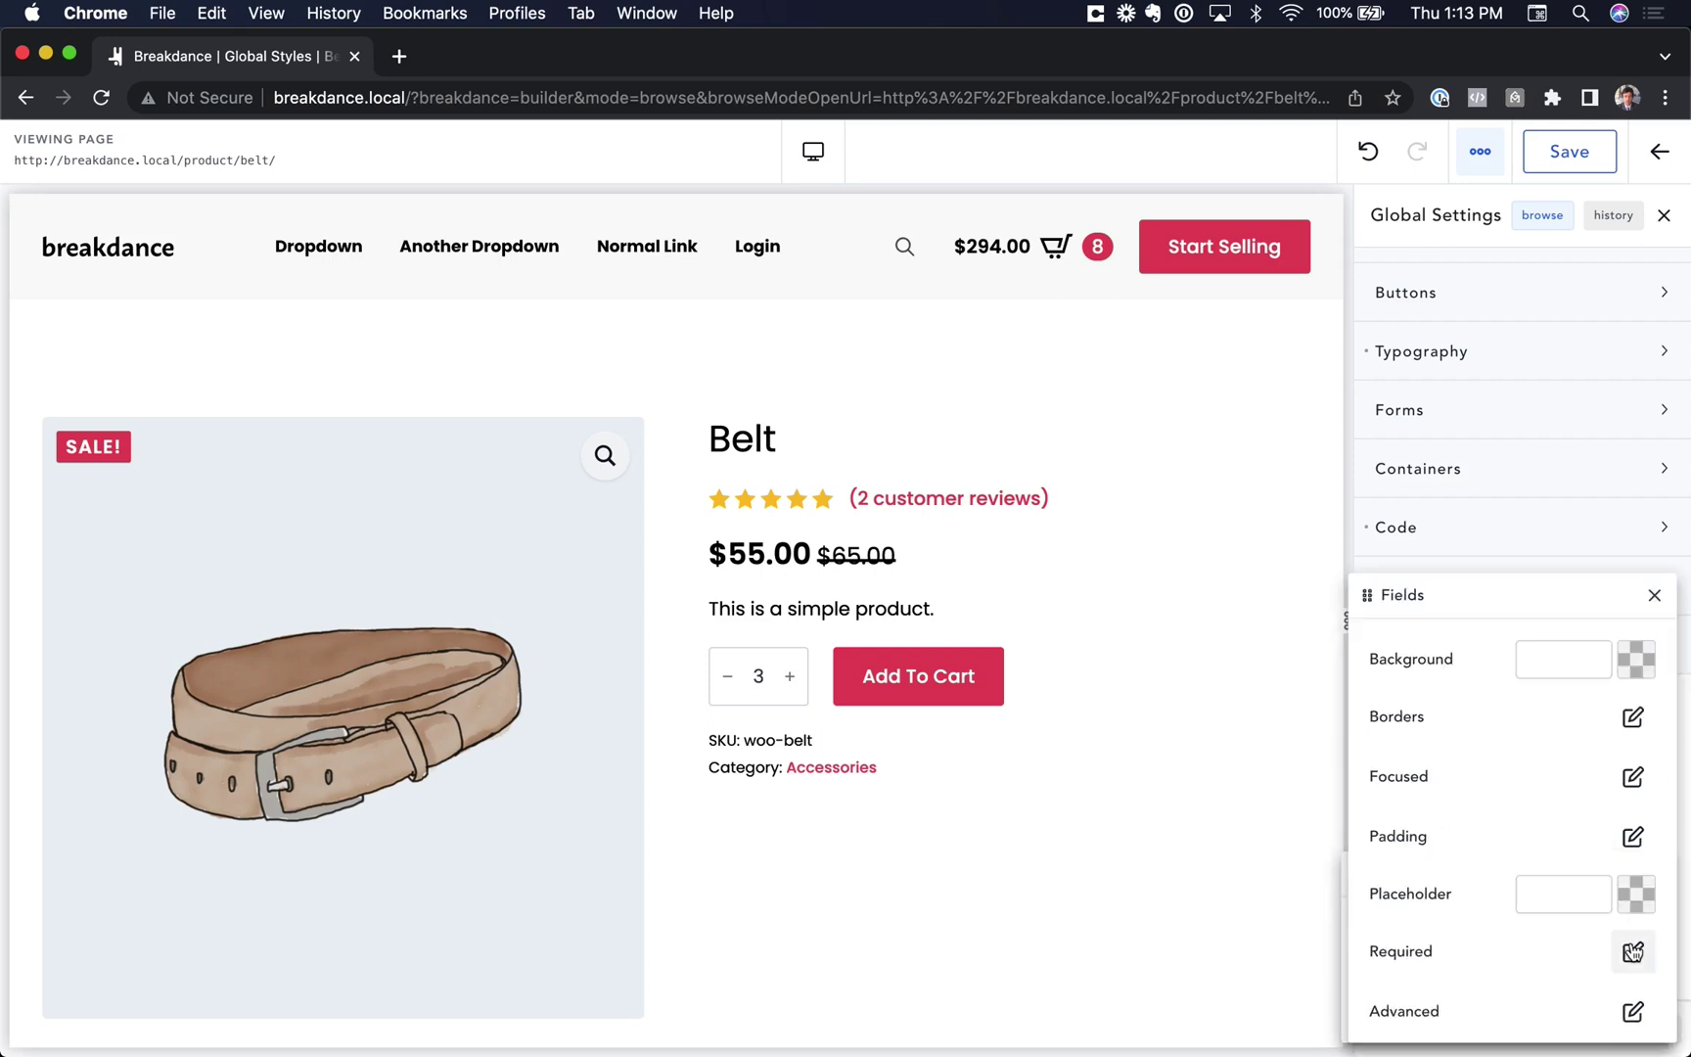
click(1629, 1013)
click(1631, 717)
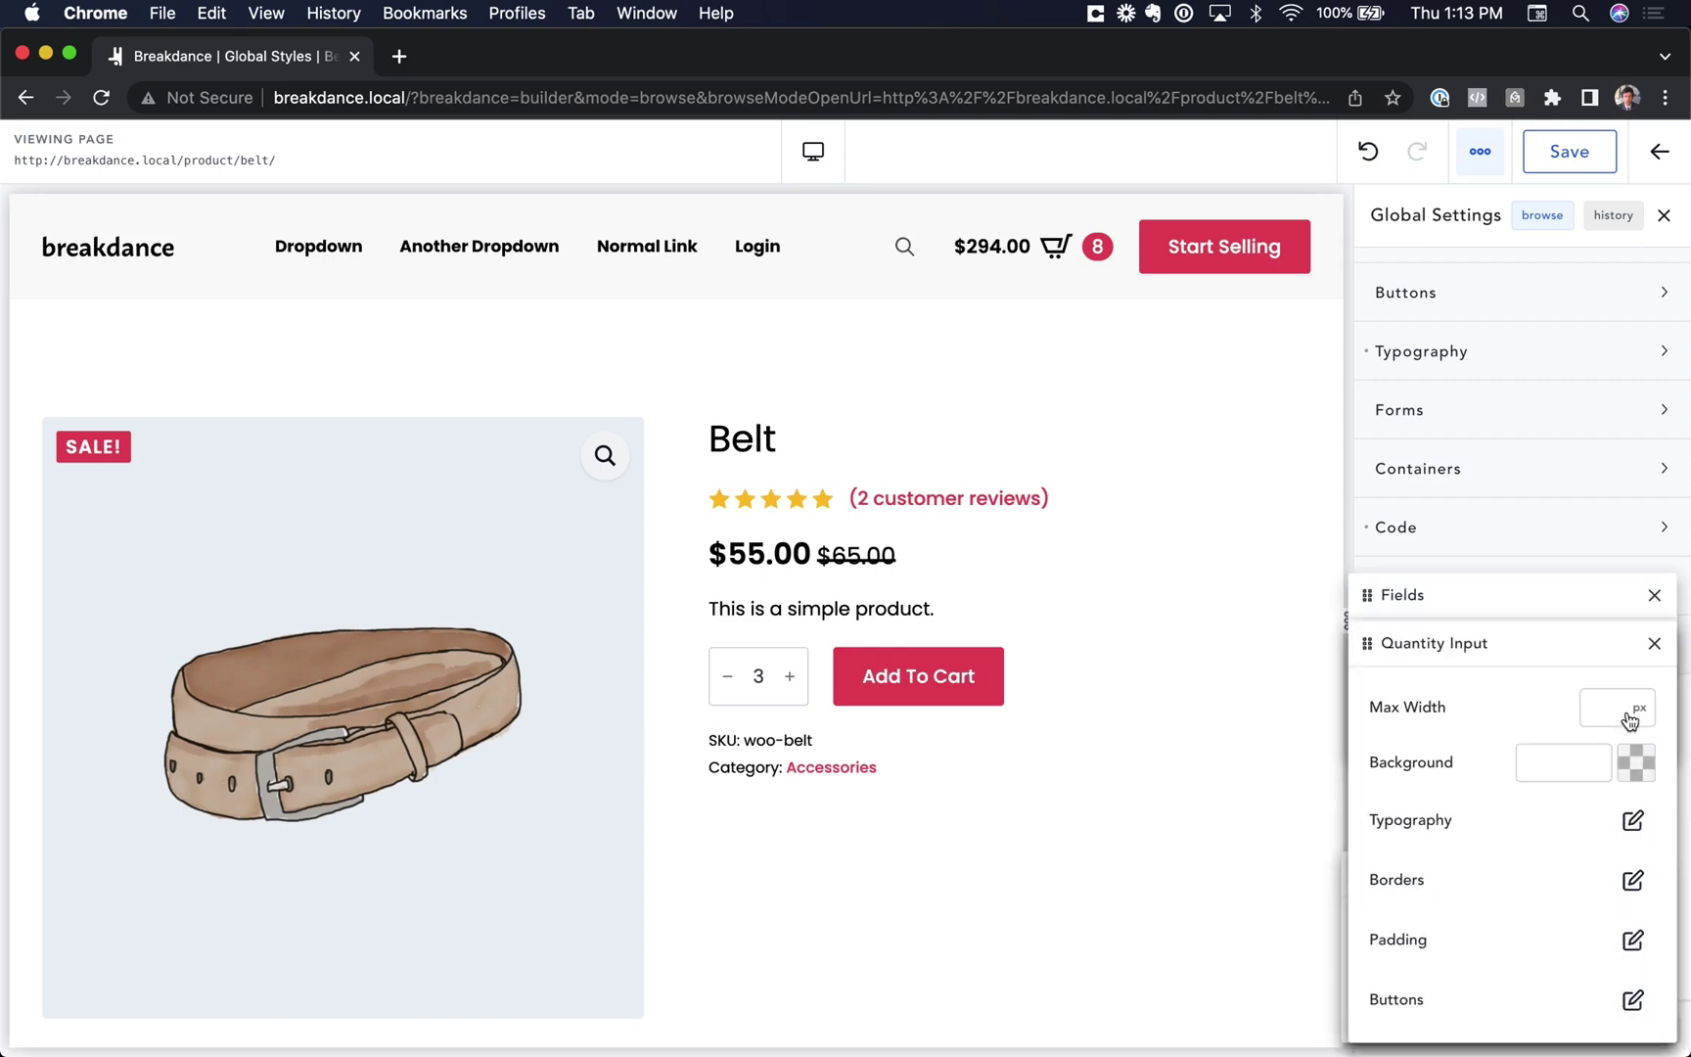
click(1633, 999)
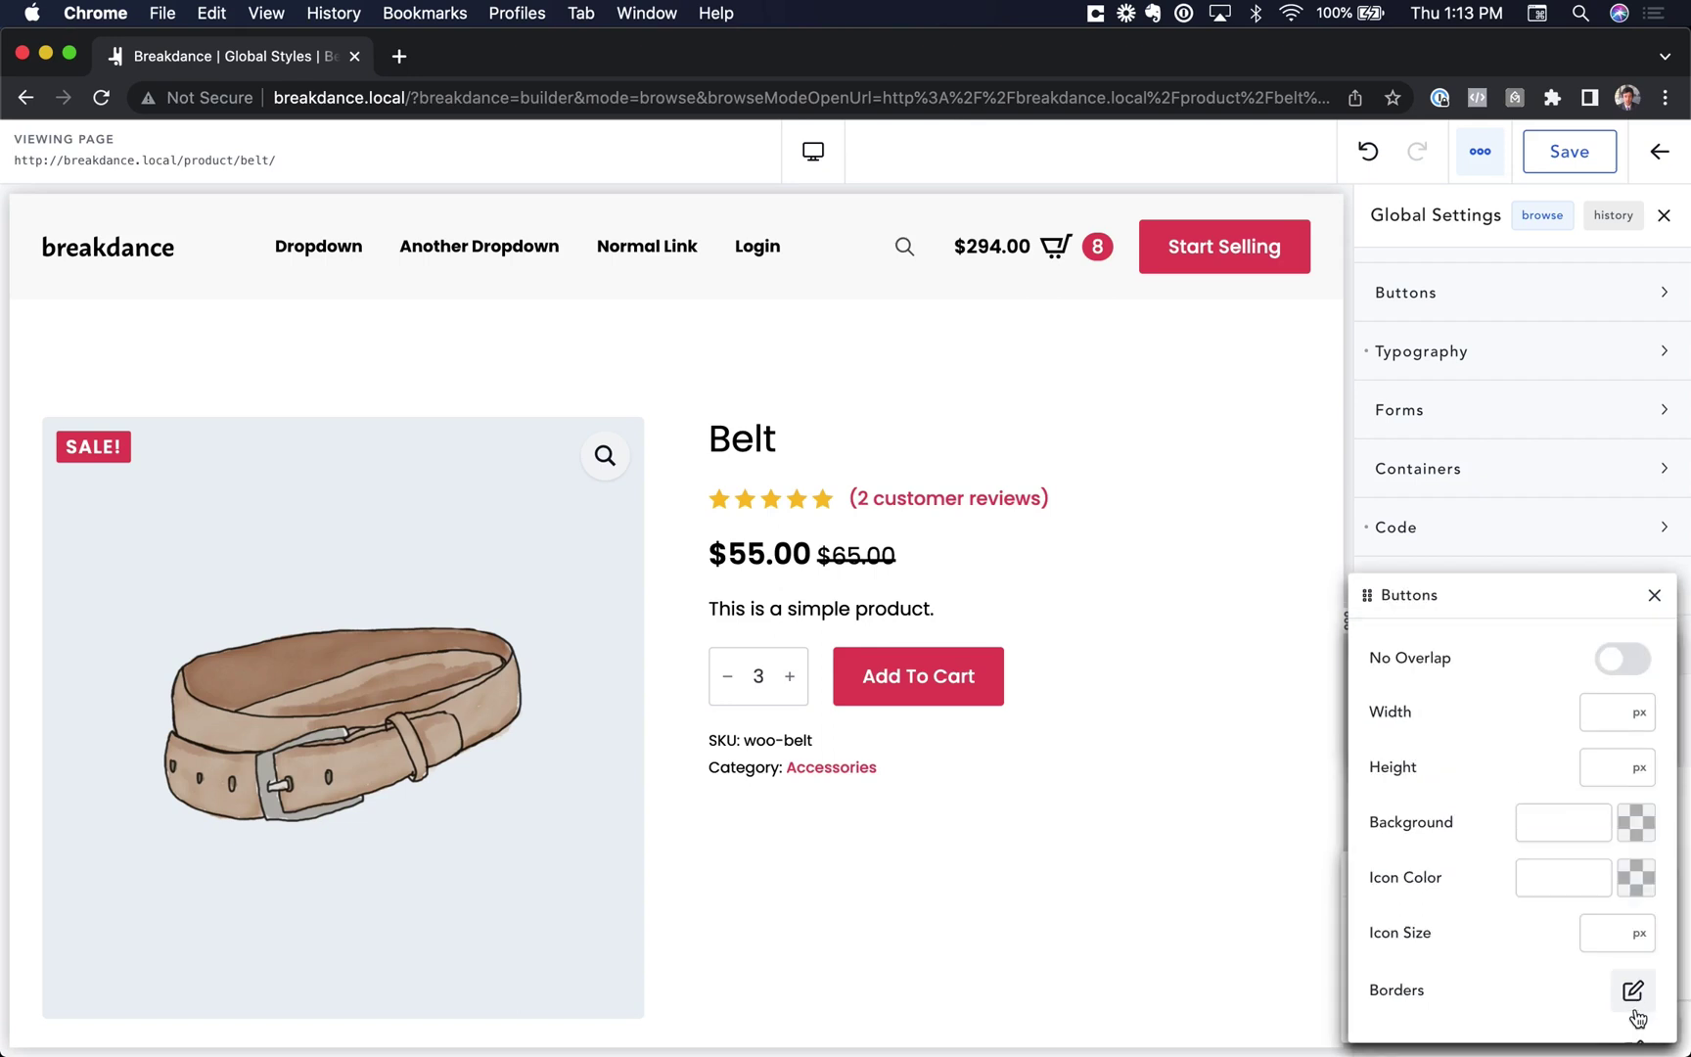
Switch the quantity button Height unit to custom and enter calc(100% - 9px)
click(1633, 768)
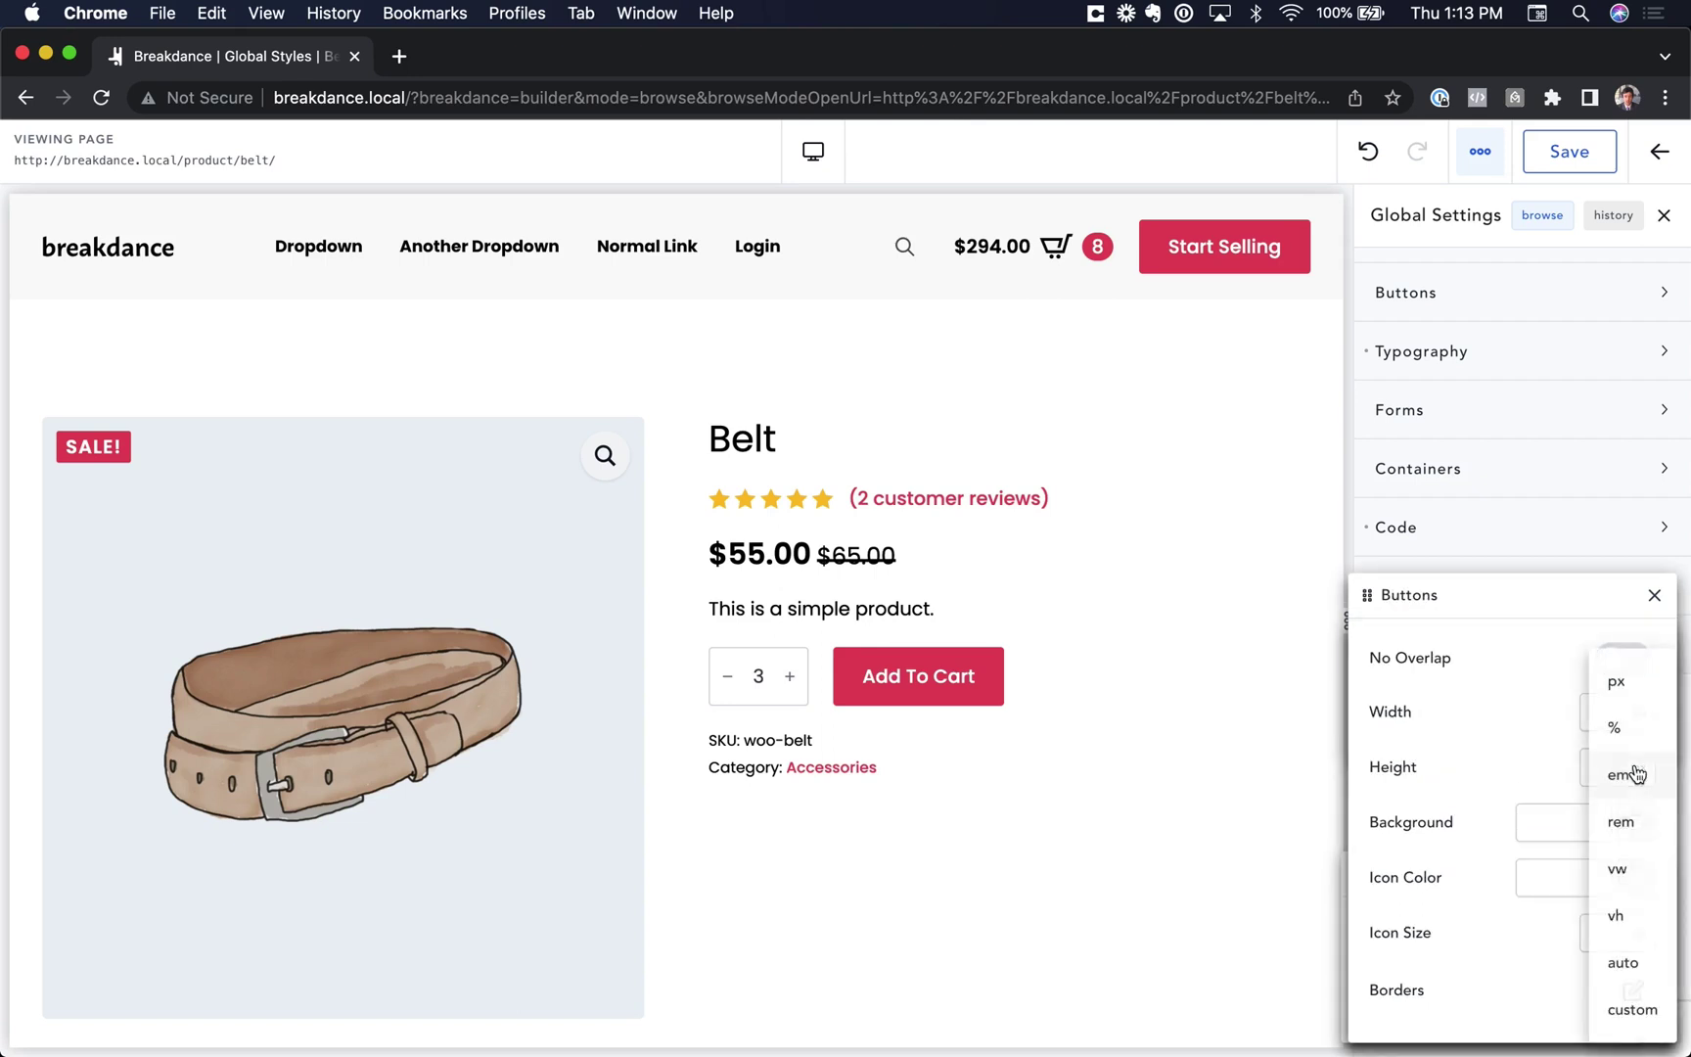
click(1616, 728)
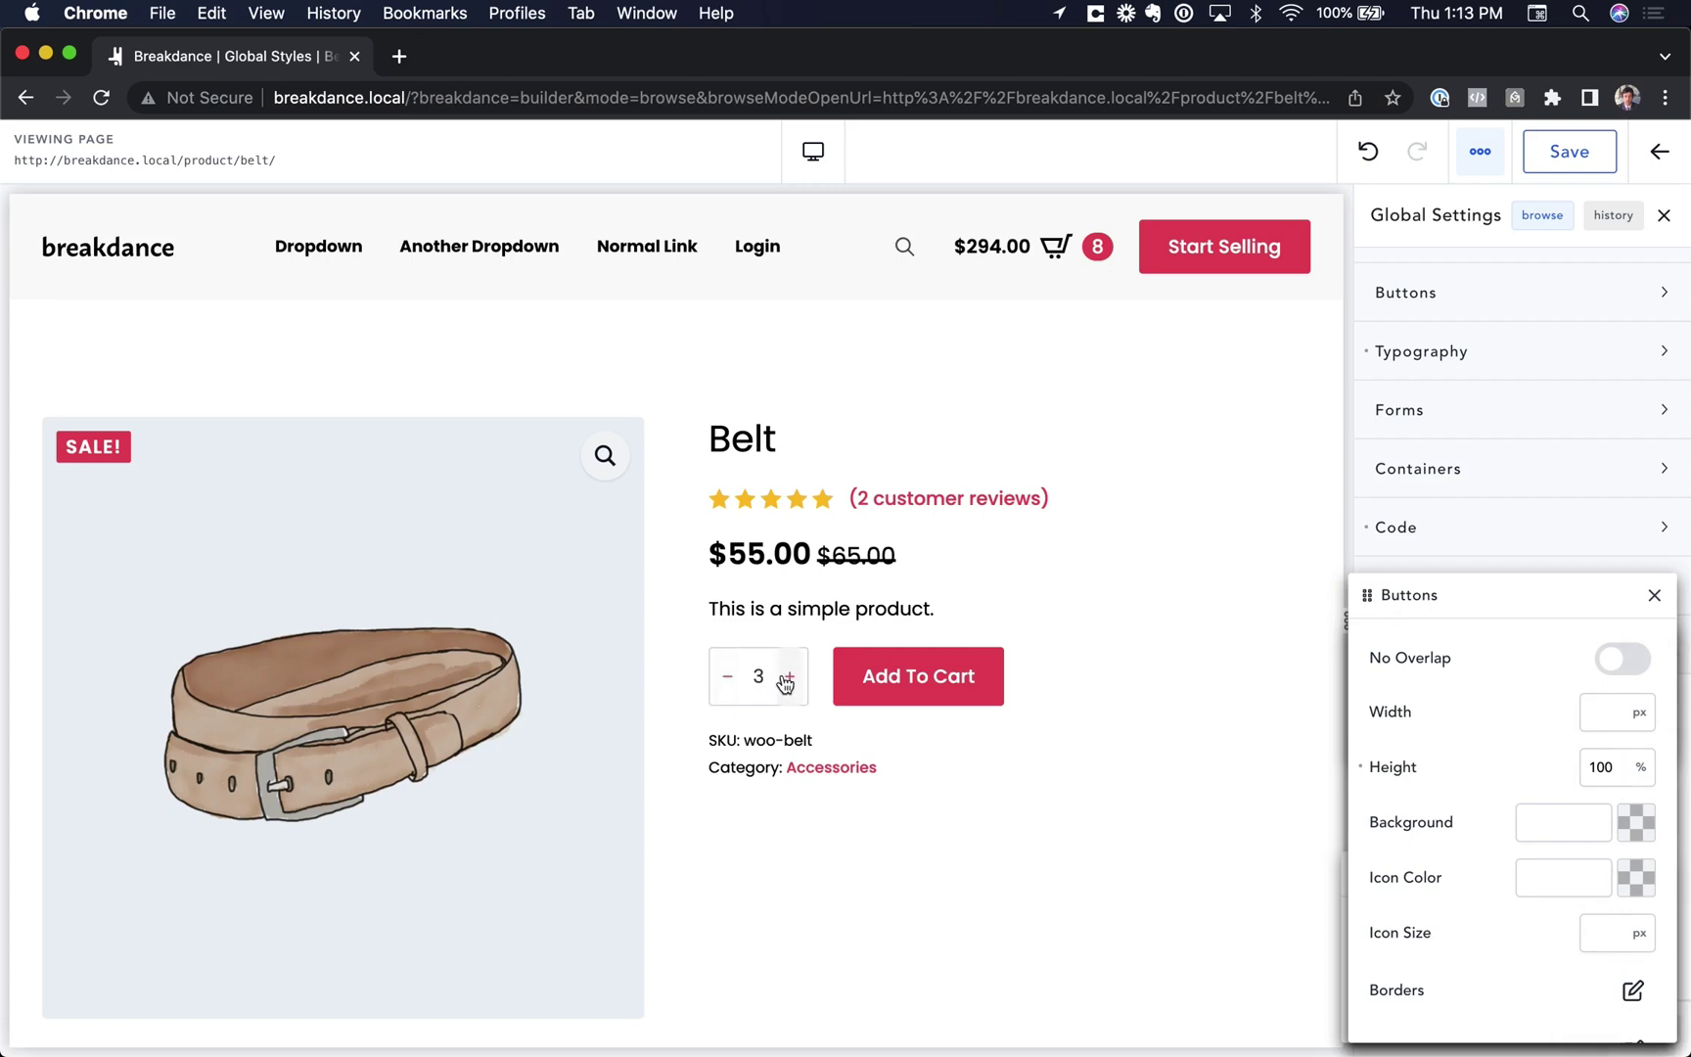
click(1640, 768)
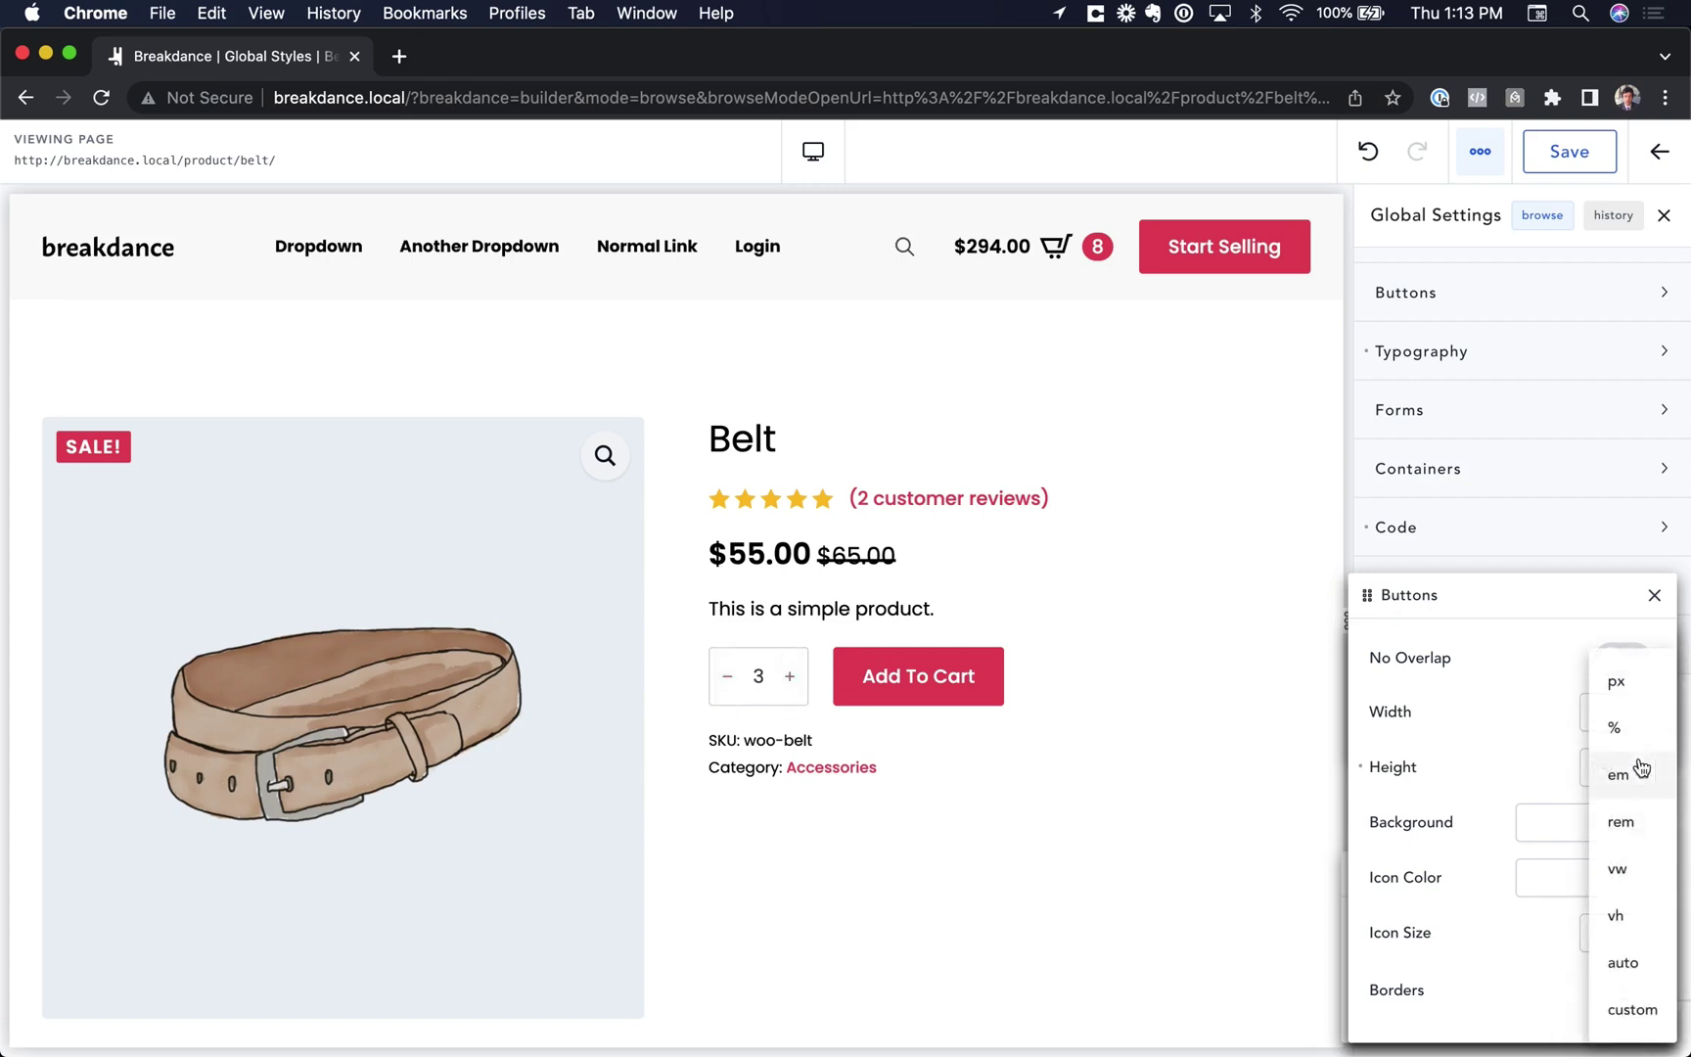
click(1615, 1009)
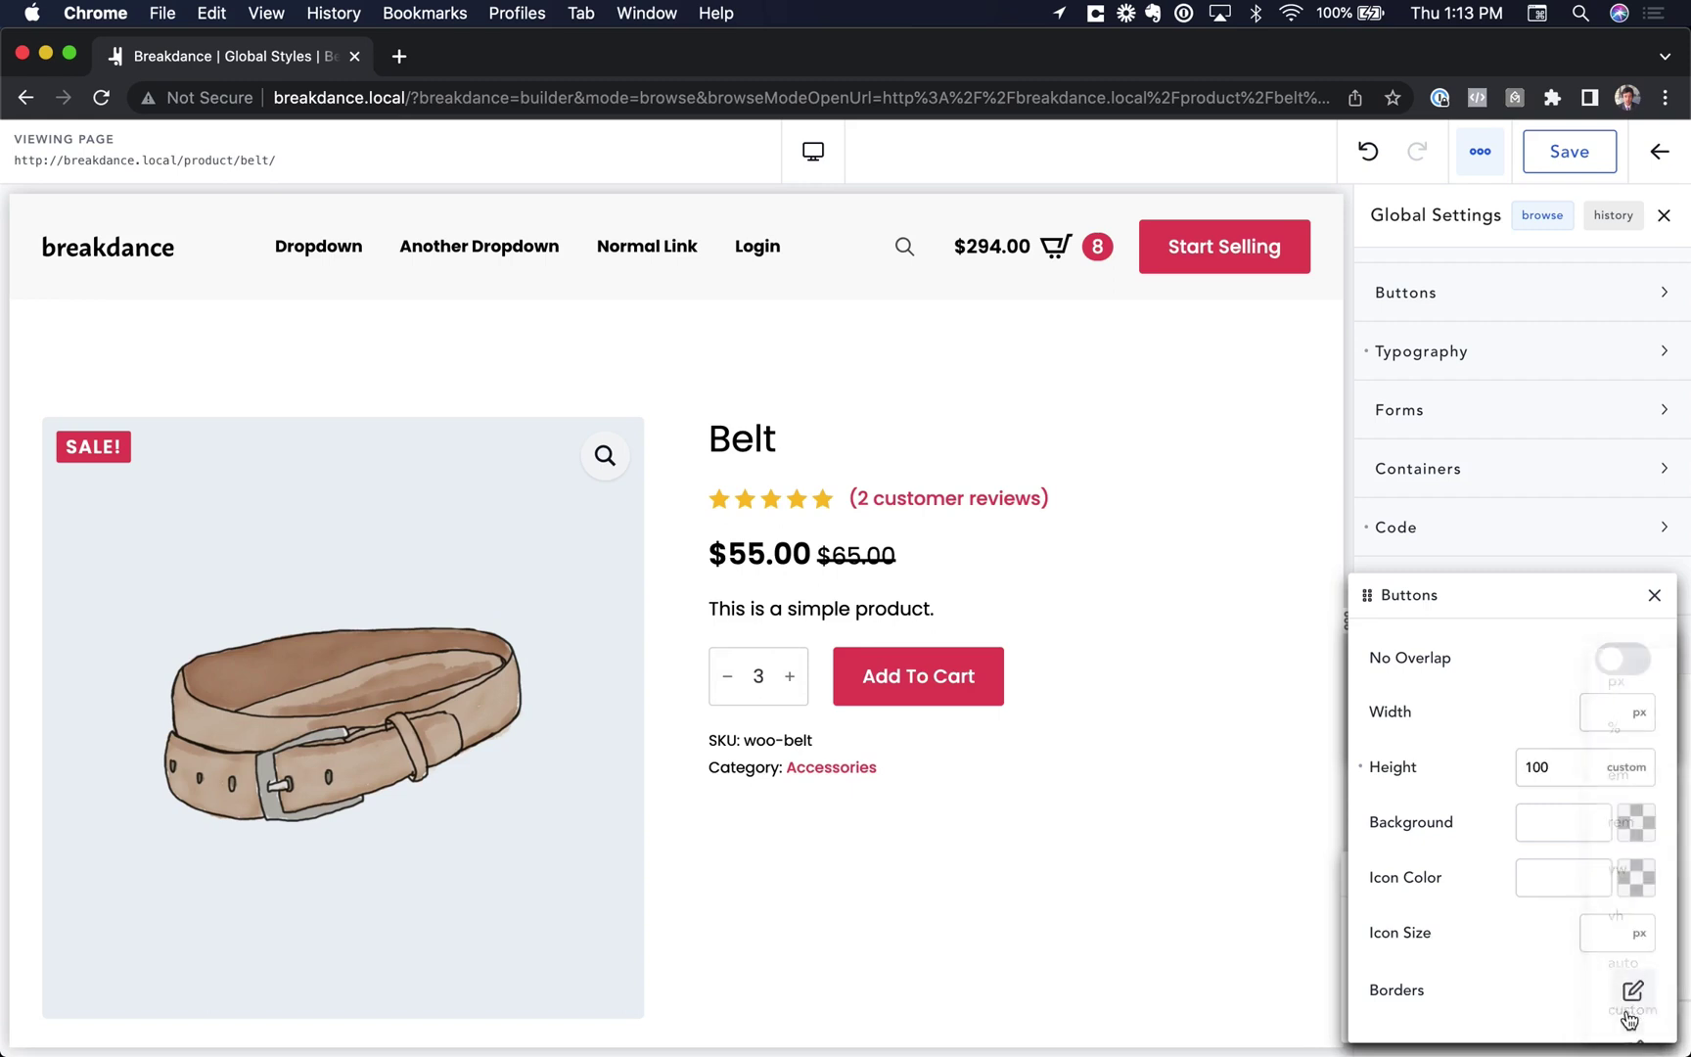
drag(1570, 770, 1460, 768)
key(Left)
text(calc)
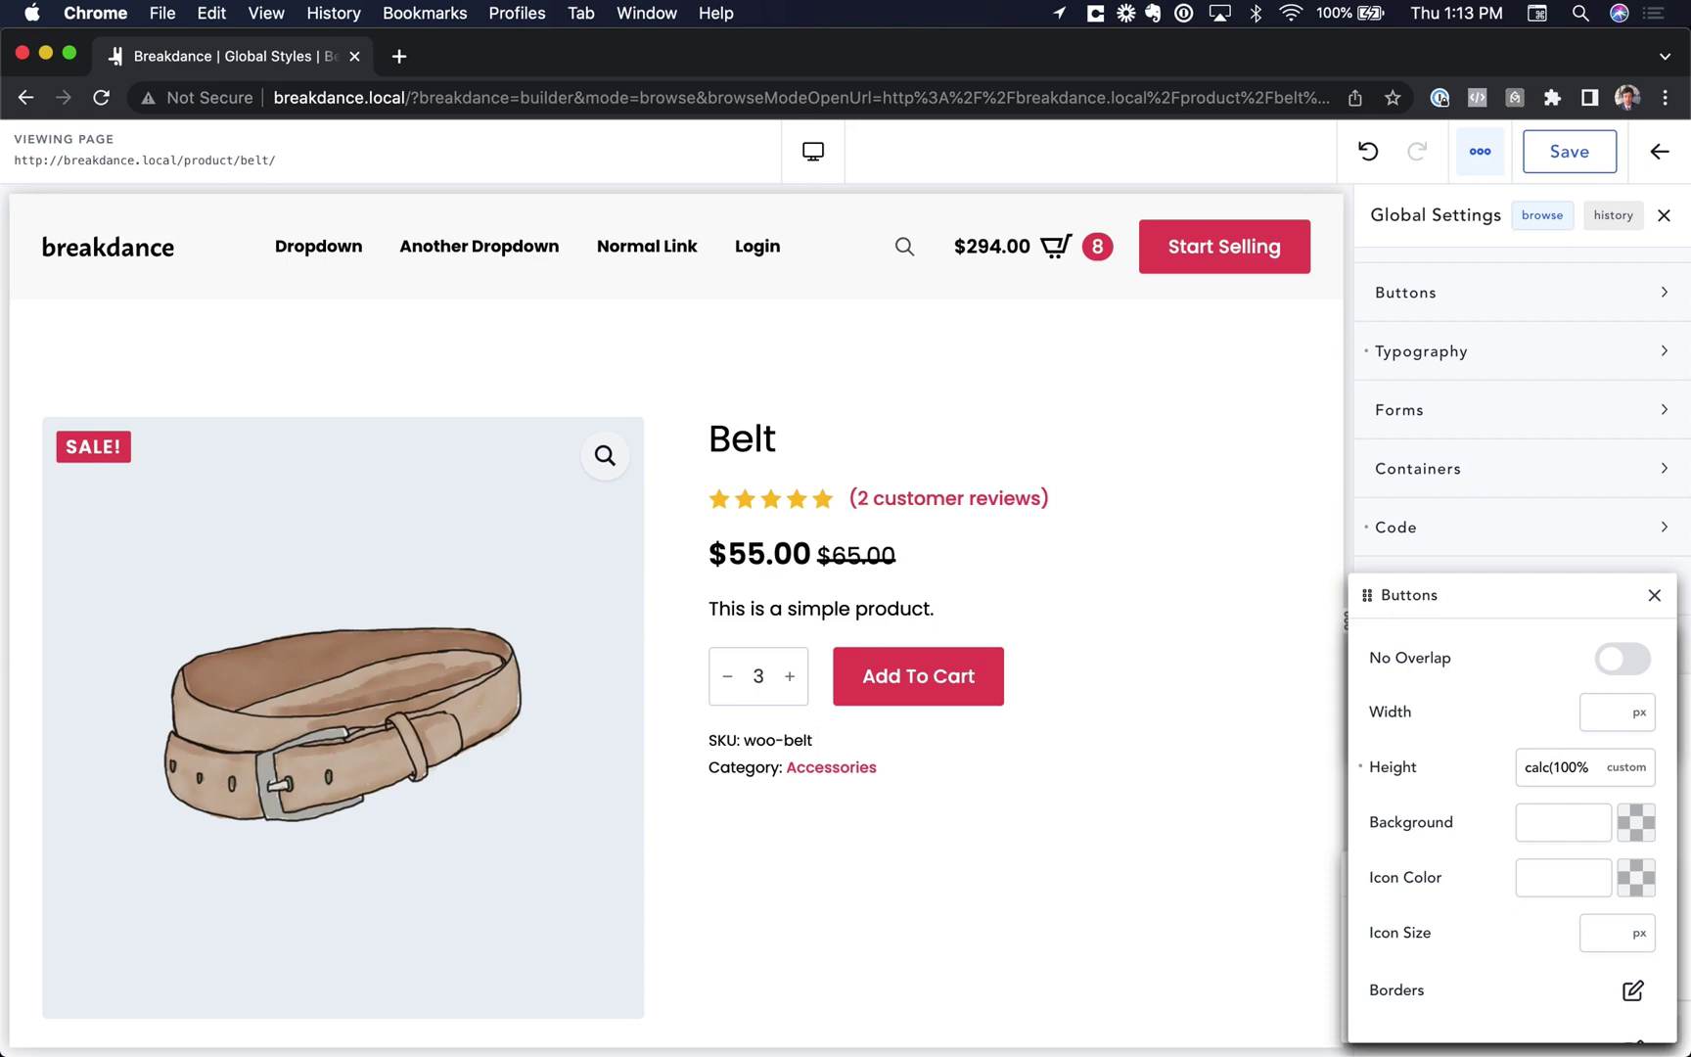
text(4px)
key(shift+Left)
text(8)
key(shift+Left)
Give the quantity buttons a very light grey #EFEFEF background
scroll(1528, 706, down, 2)
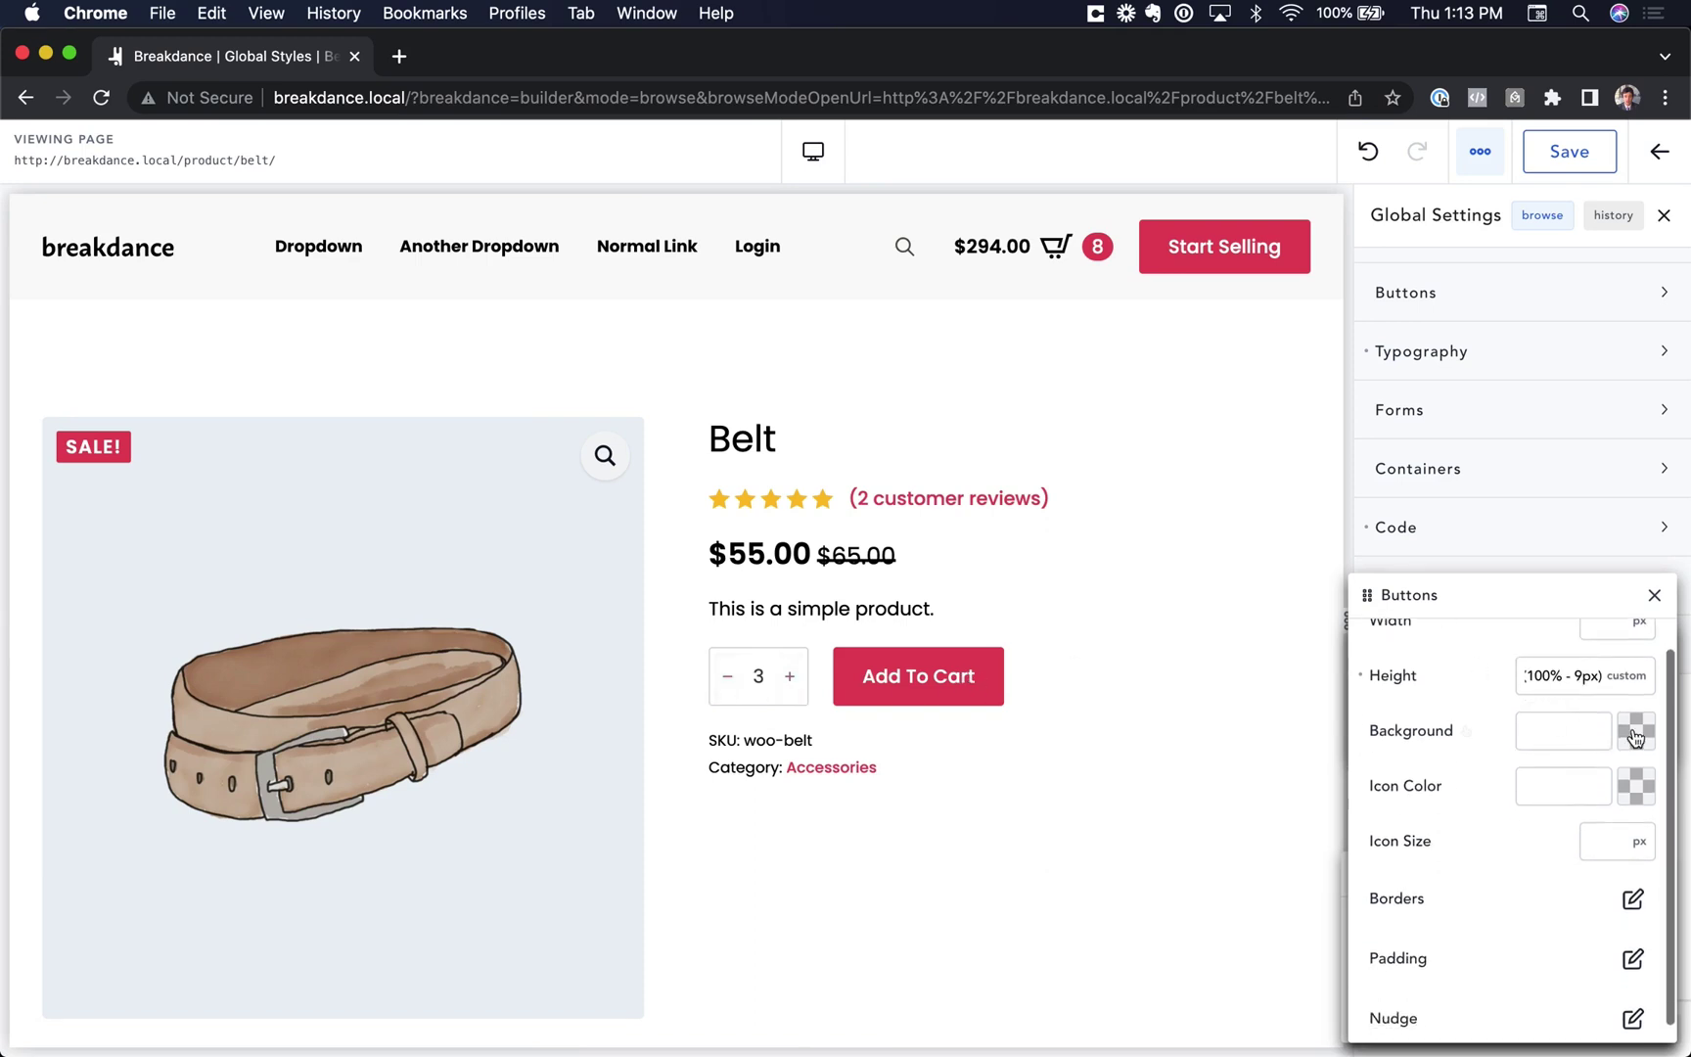
click(1632, 733)
click(1393, 727)
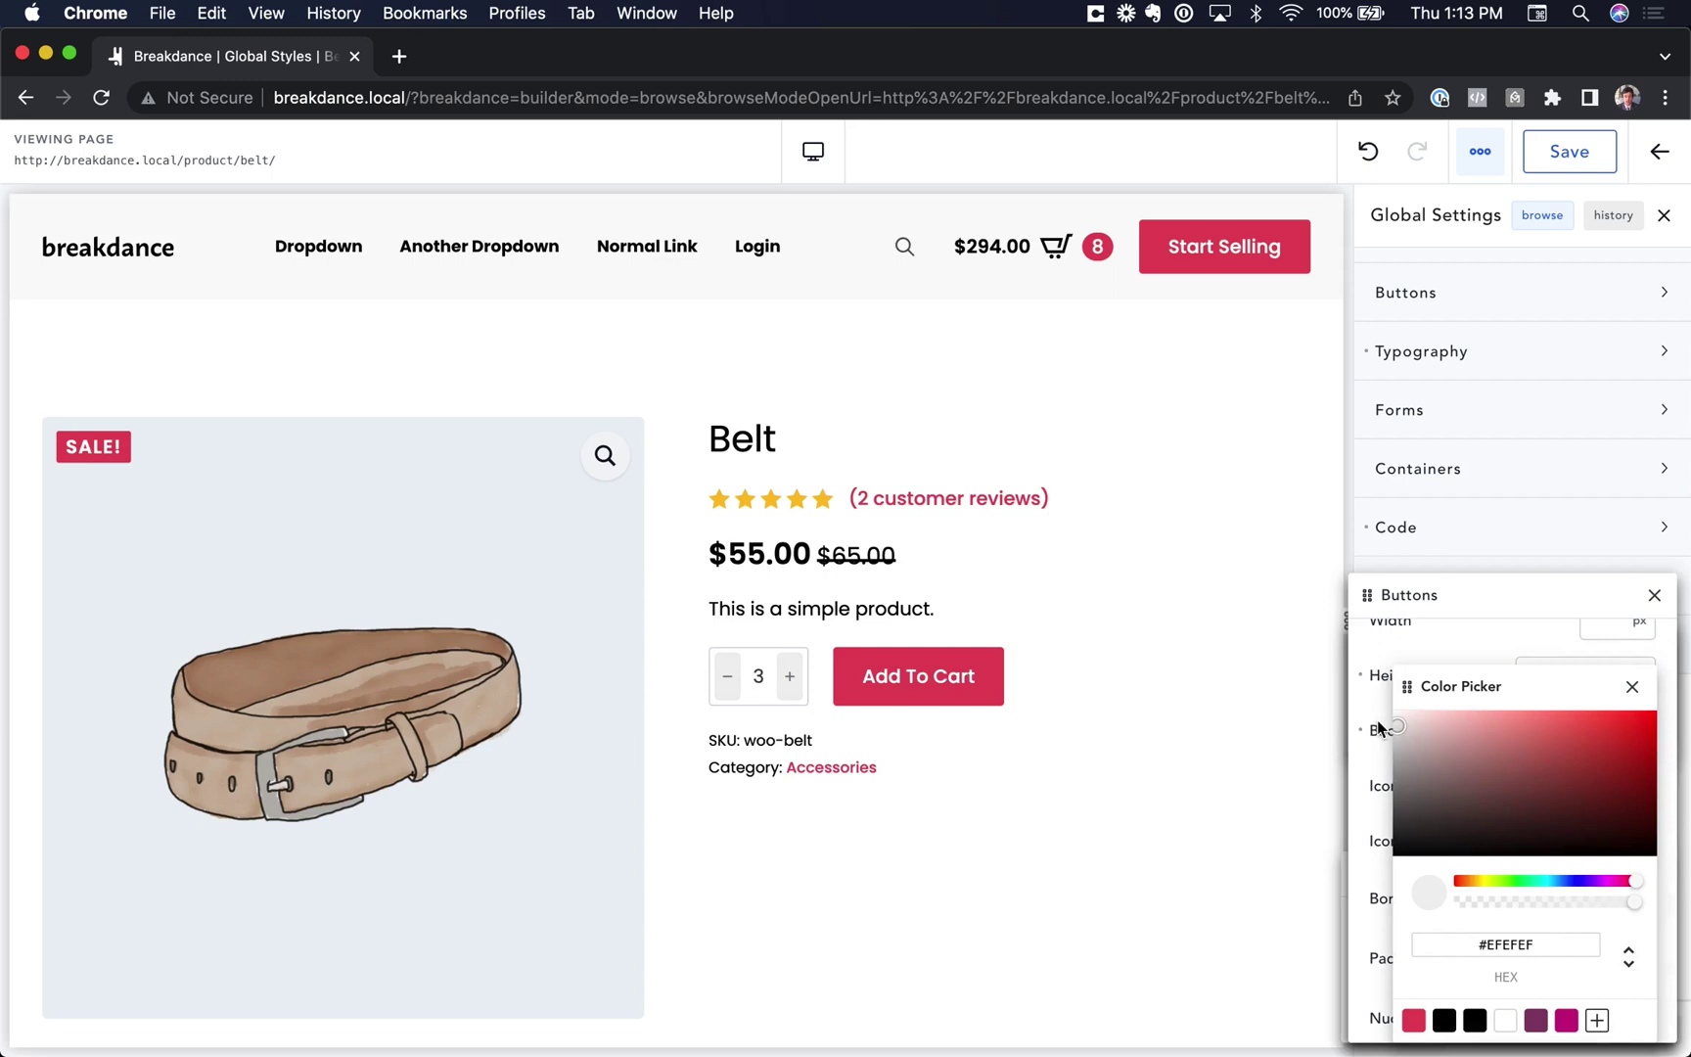
click(1367, 772)
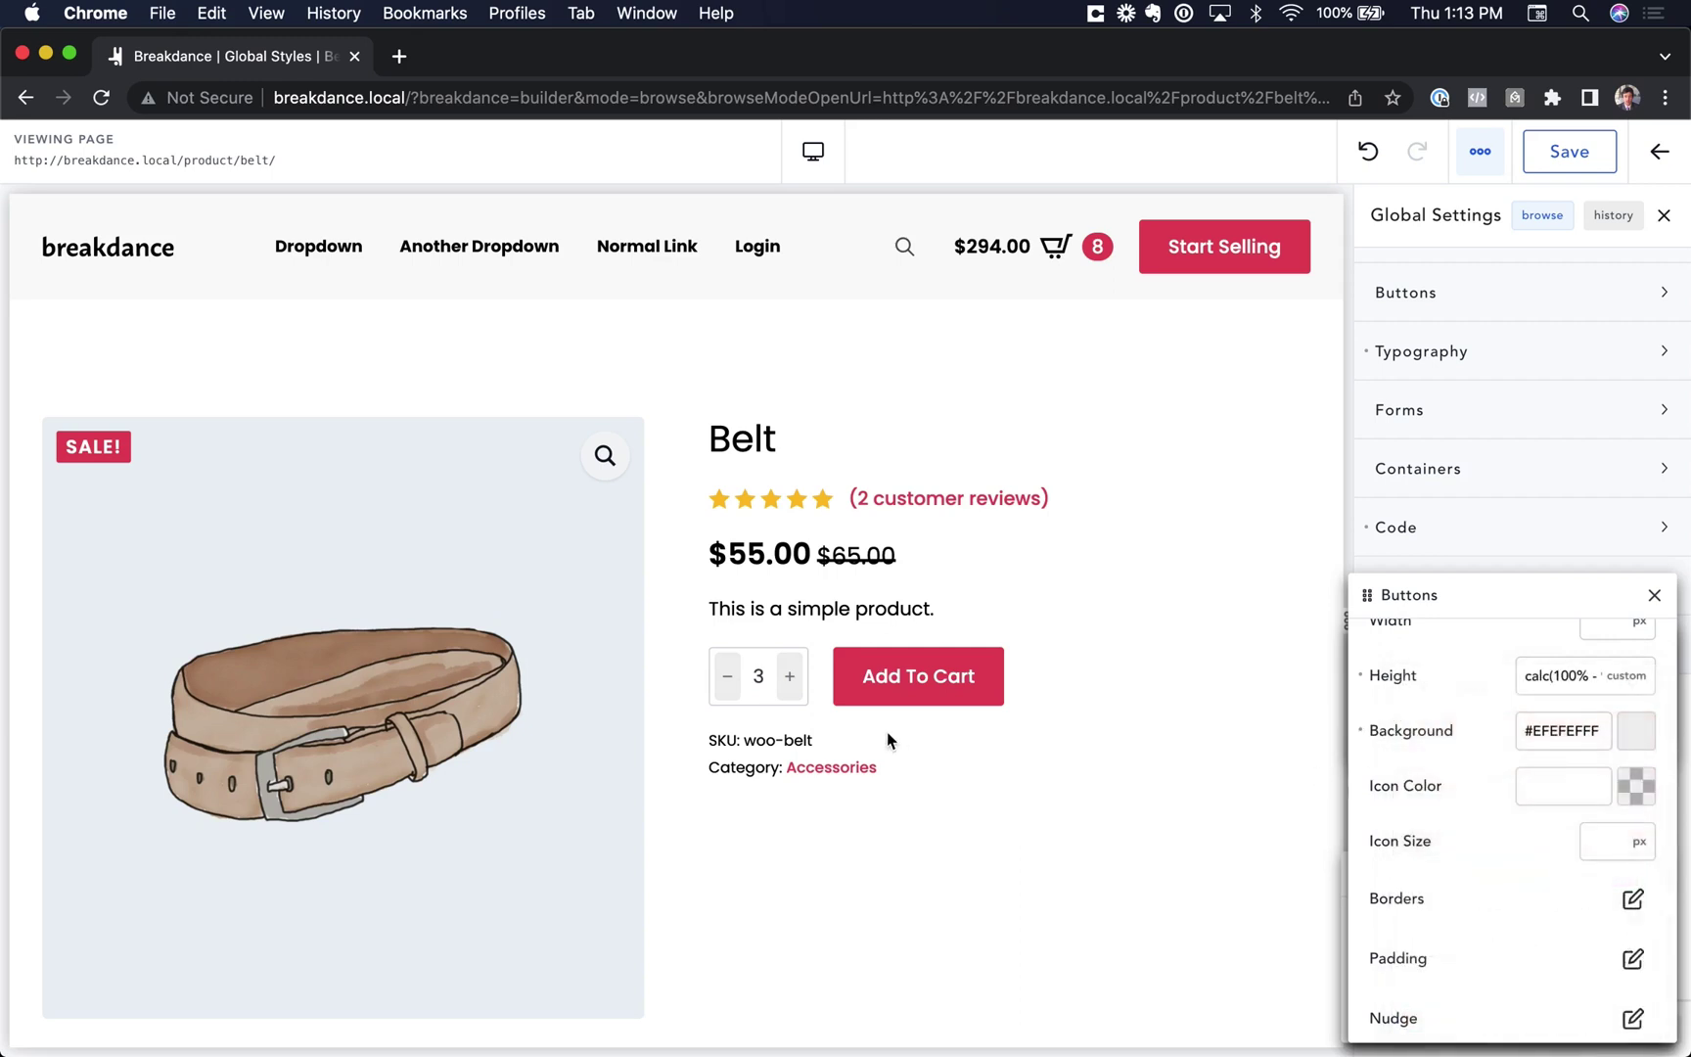
Set a slightly darker light grey, #E4E4E4, as the buttons' hover background
click(1466, 734)
click(1636, 732)
mouse_move(1420, 737)
mouse_down()
mouse_move(1380, 749)
mouse_move(1408, 738)
mouse_move(1380, 734)
mouse_up()
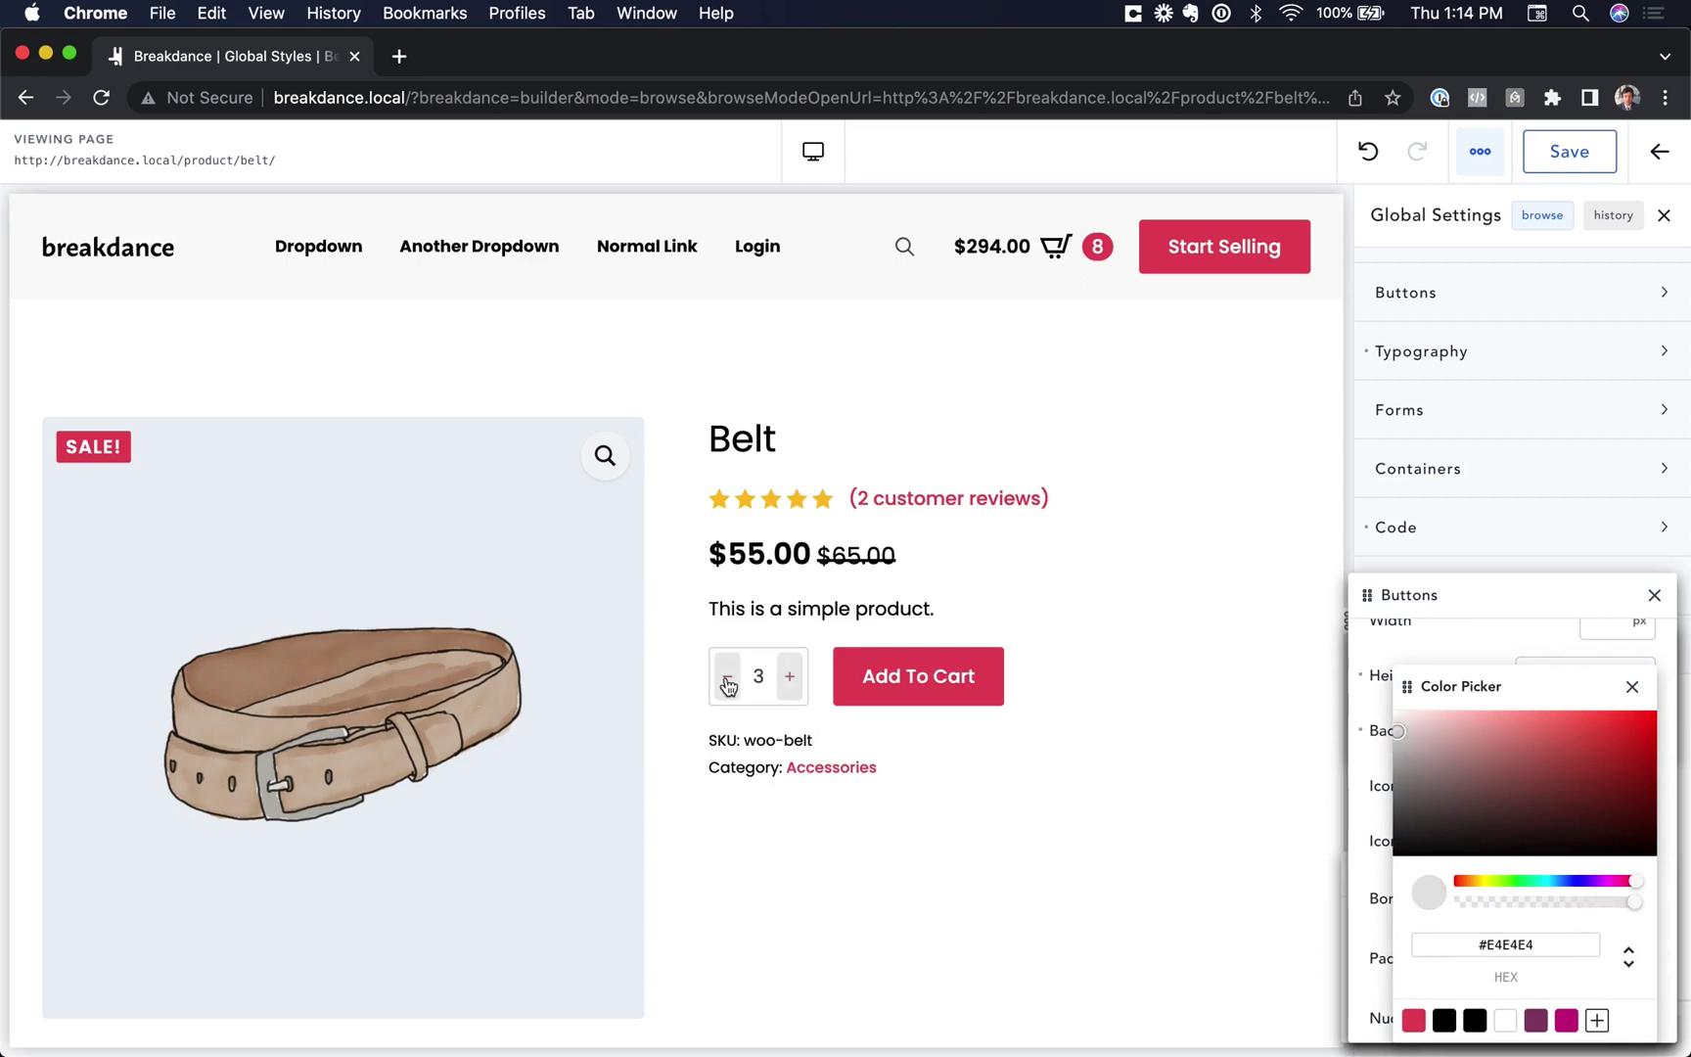
Close the quantity button settings and open the cart drawer to view the restyled quantity fields
click(1495, 569)
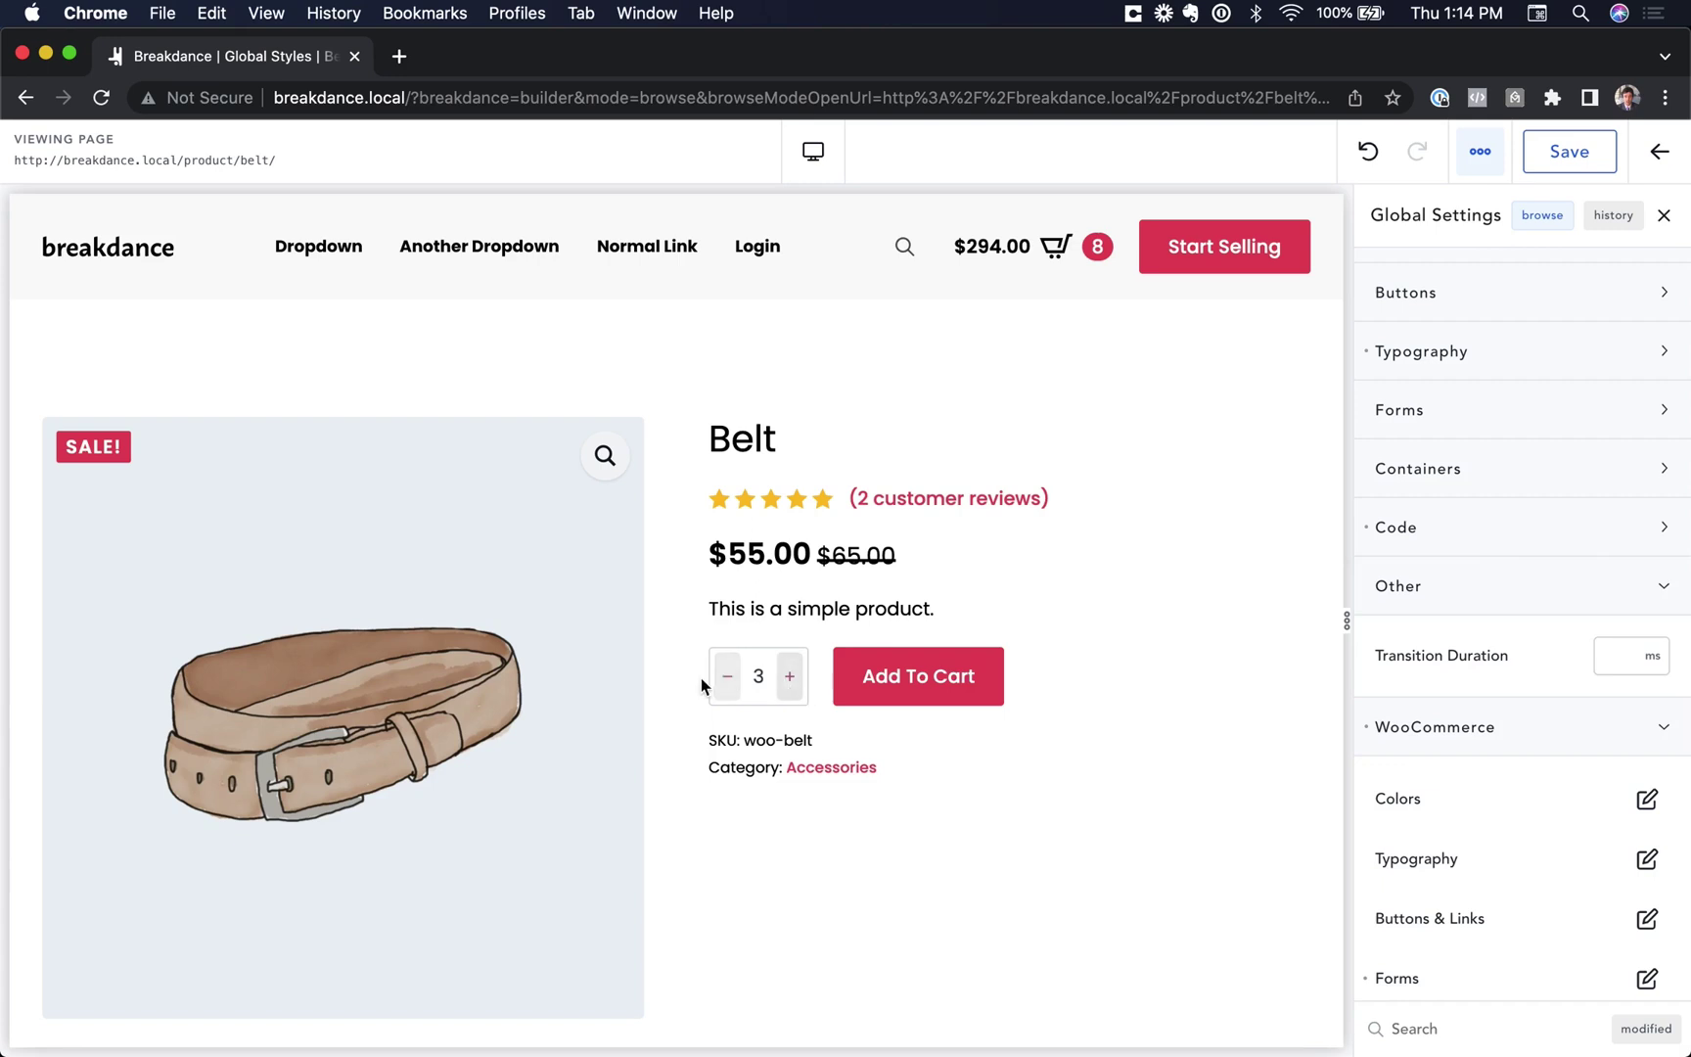
click(1070, 258)
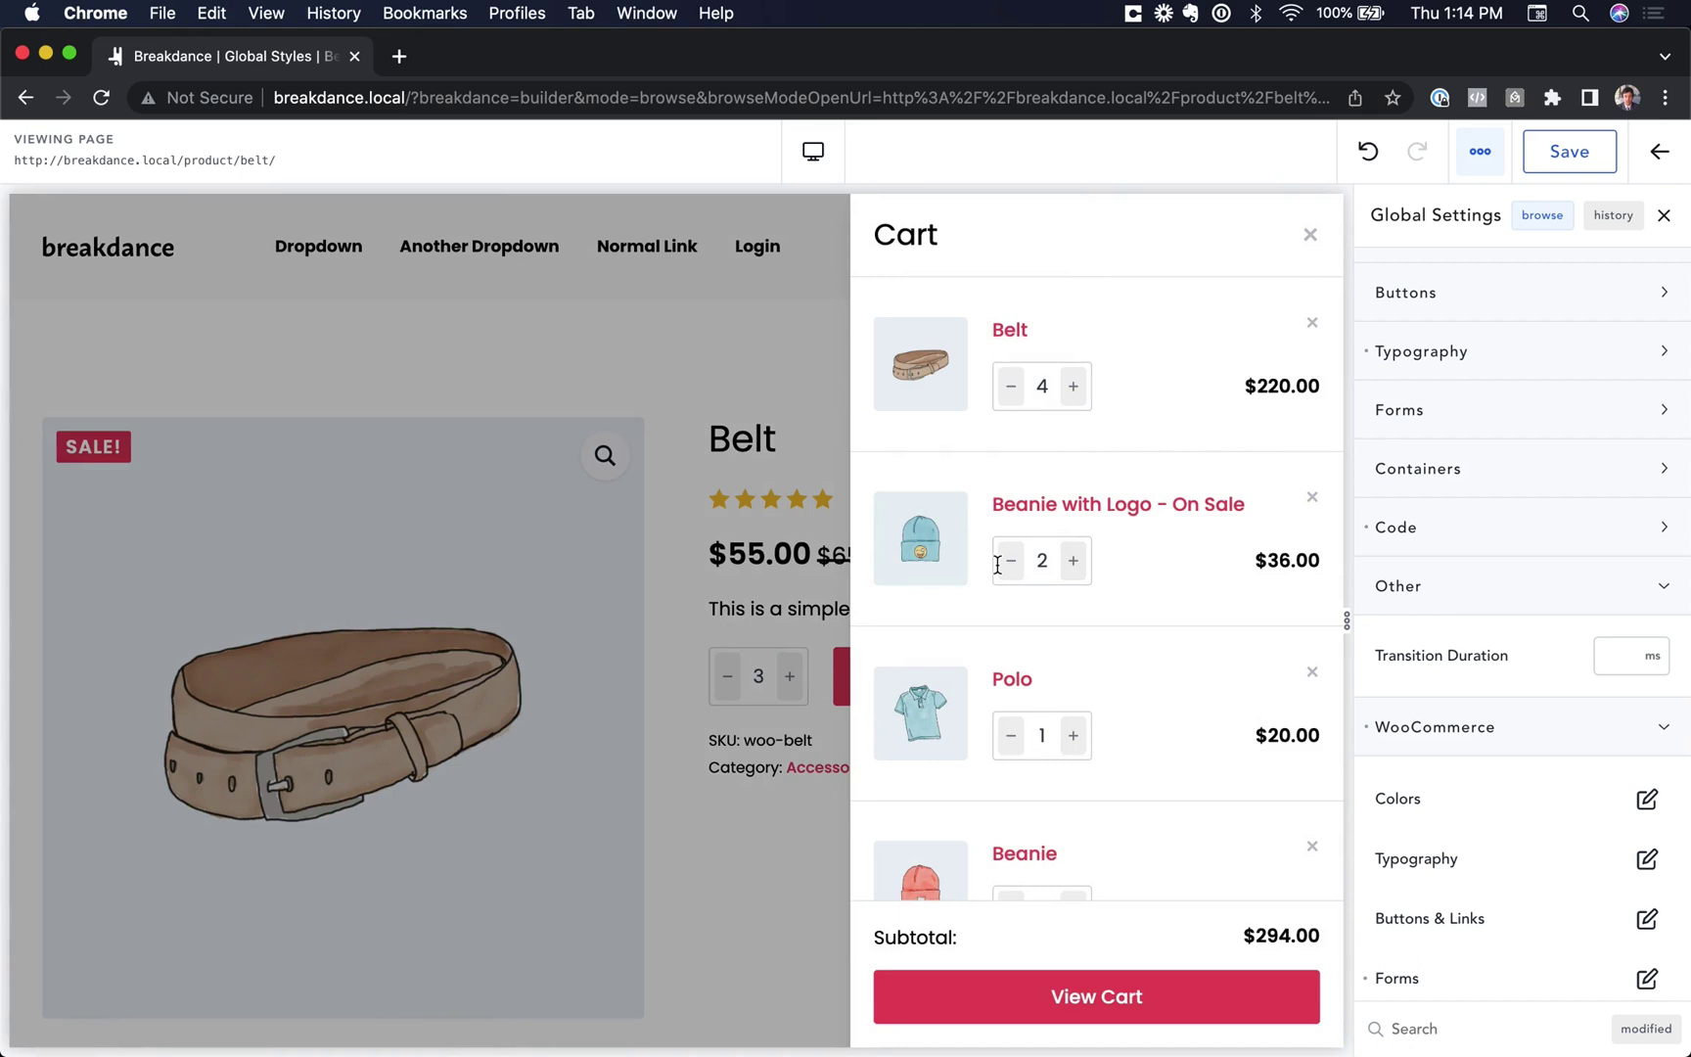